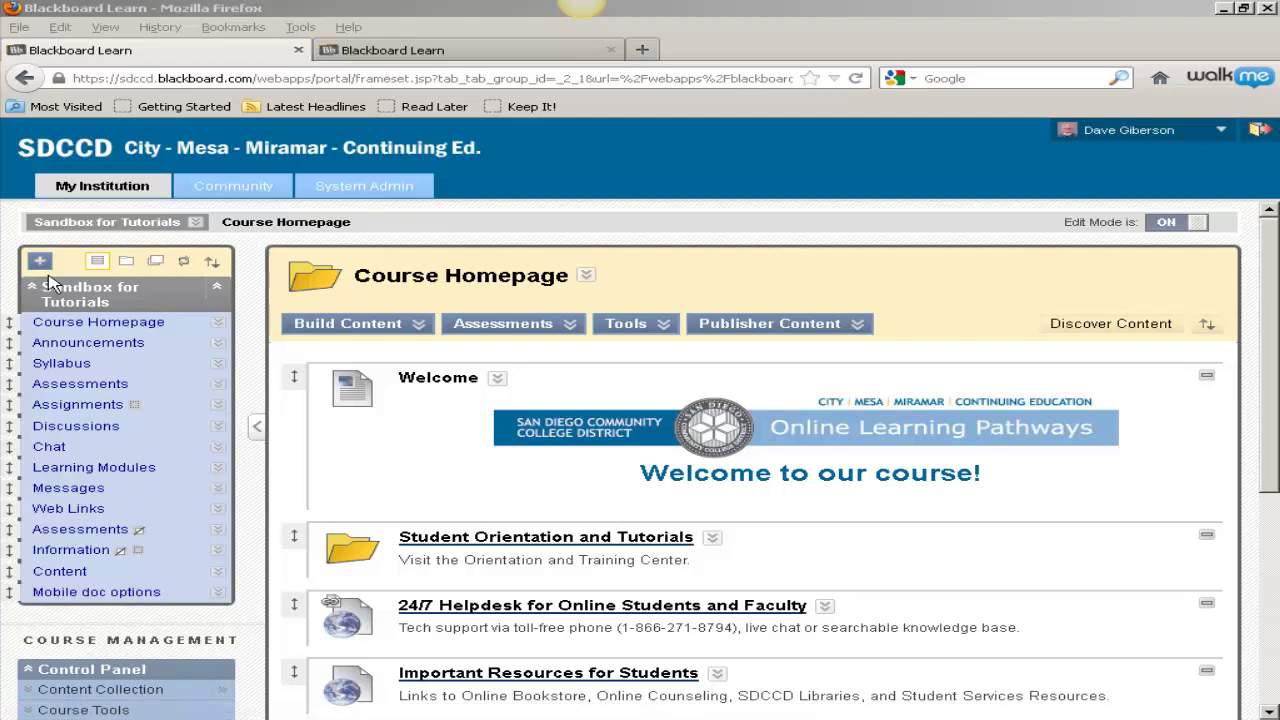
# Create a Calendar-type tool link named 'Calendar' in the course menu, available to users.
pyautogui.click(40, 261)
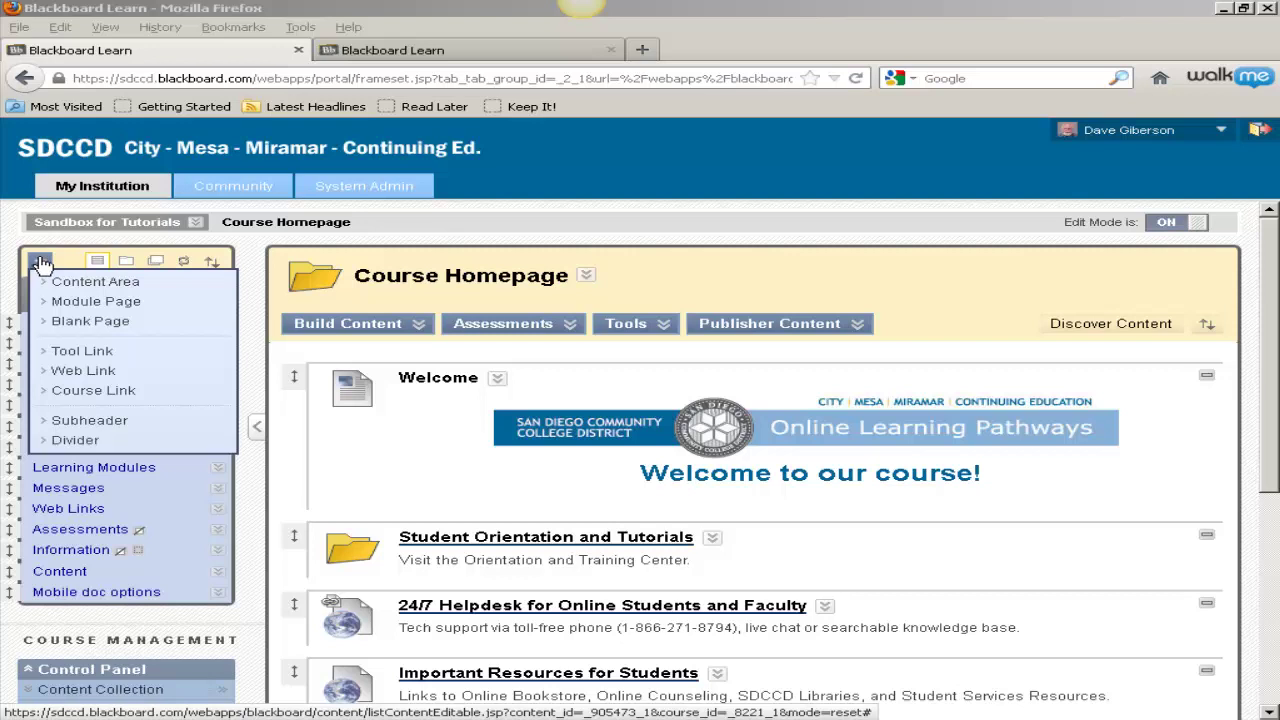
pyautogui.click(80, 352)
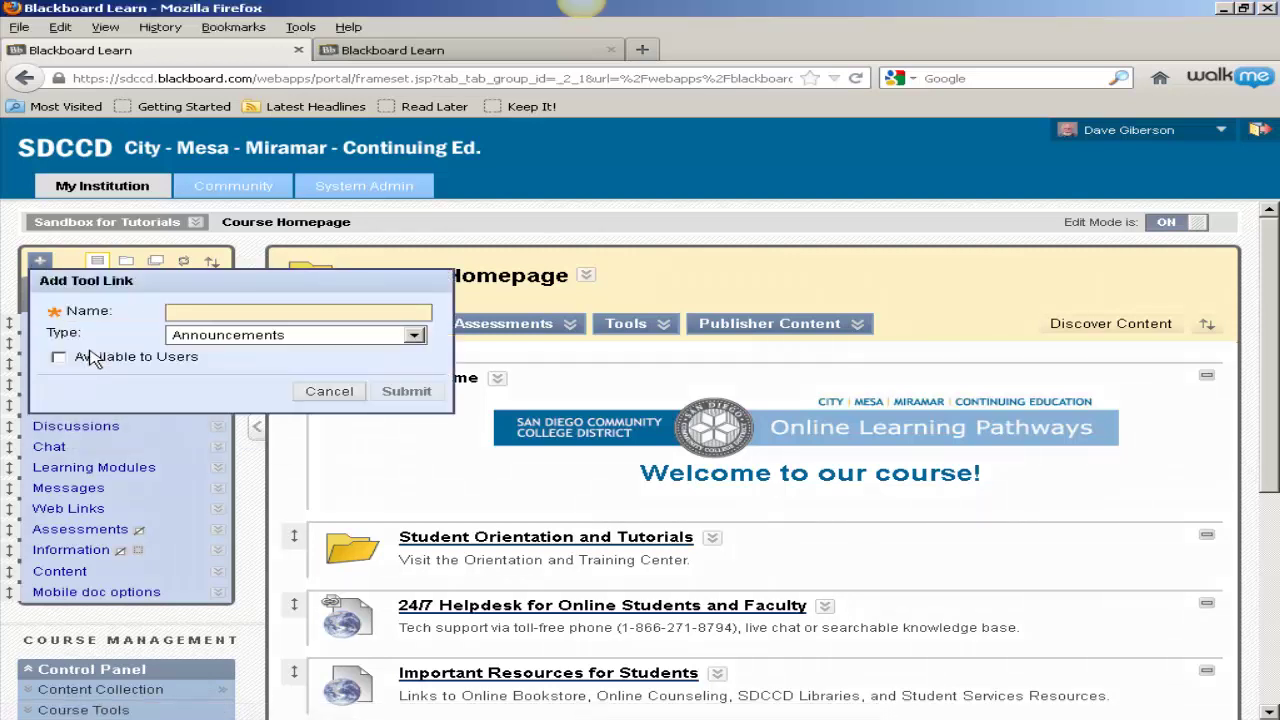
pyautogui.click(414, 336)
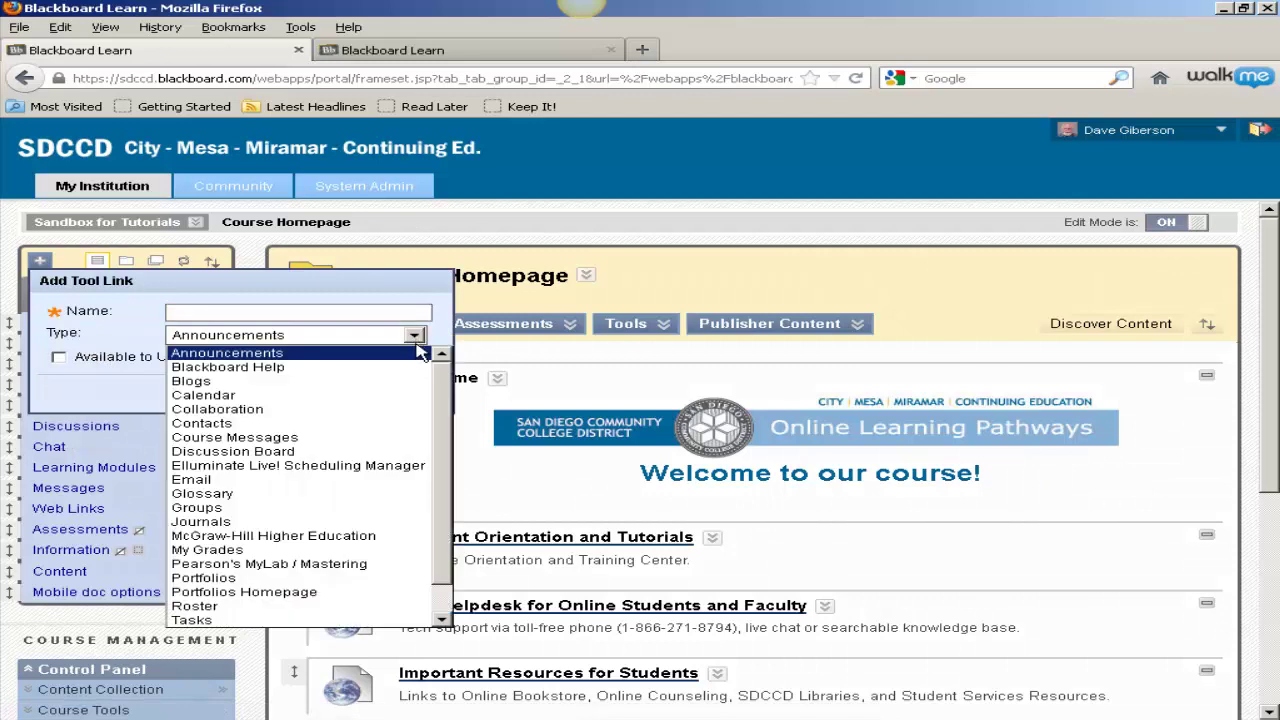
pyautogui.click(381, 395)
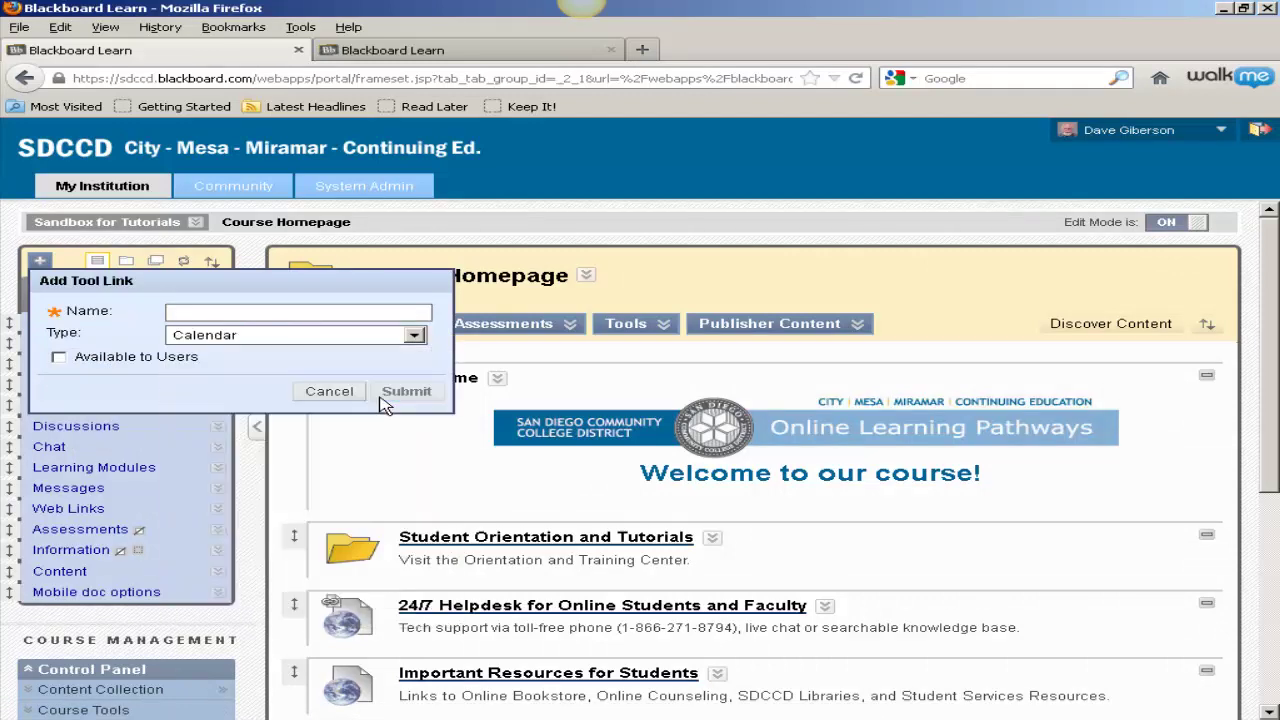
pyautogui.click(213, 311)
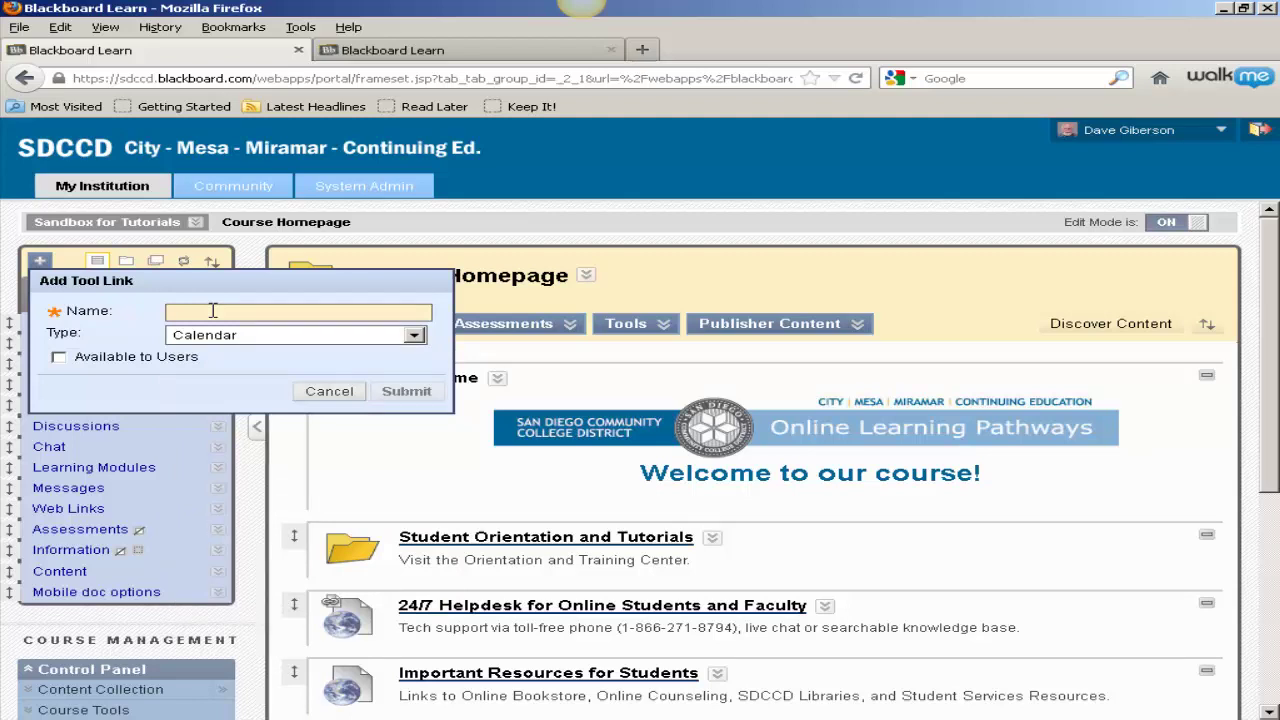
pyautogui.write('Calen')
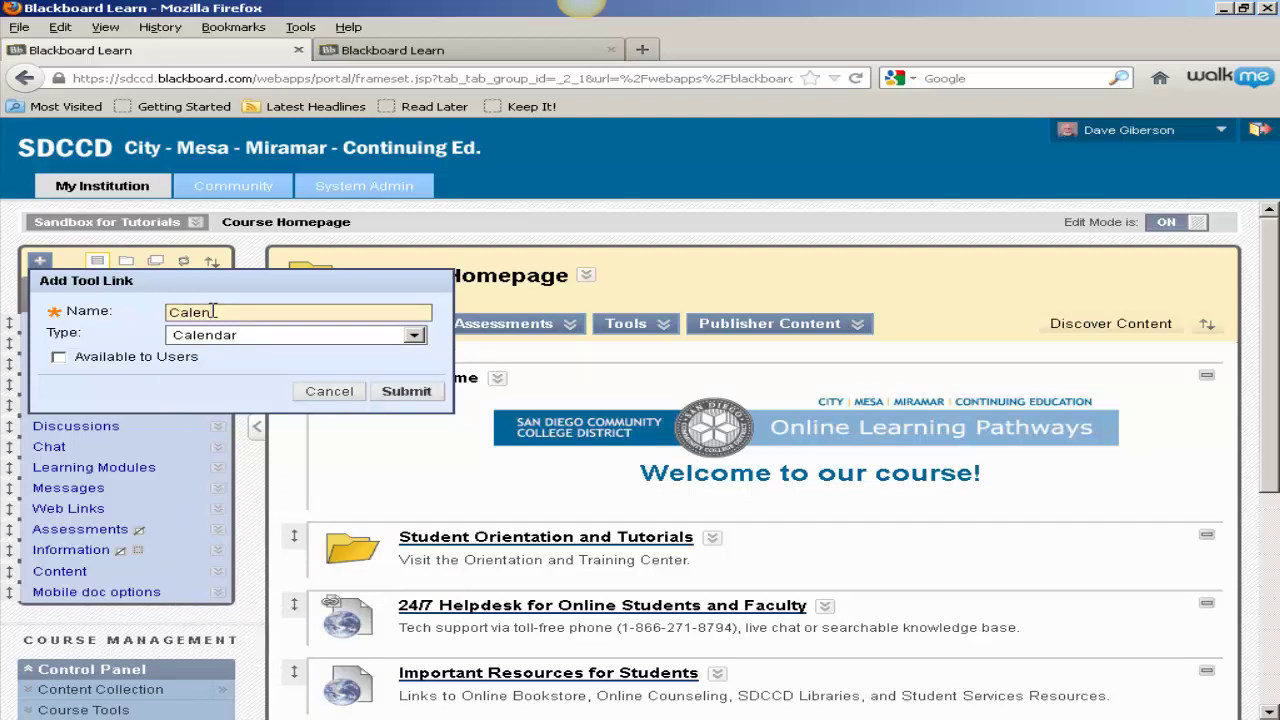
pyautogui.write('dar')
pyautogui.click(58, 357)
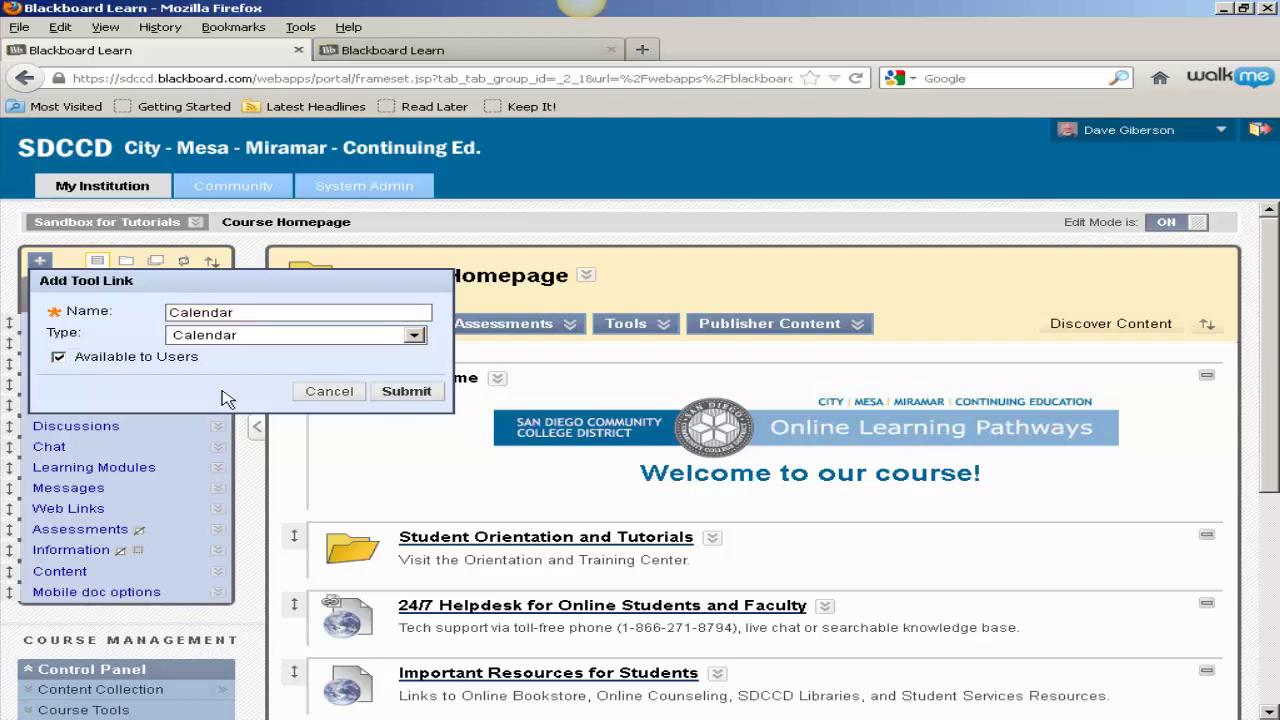
pyautogui.click(412, 393)
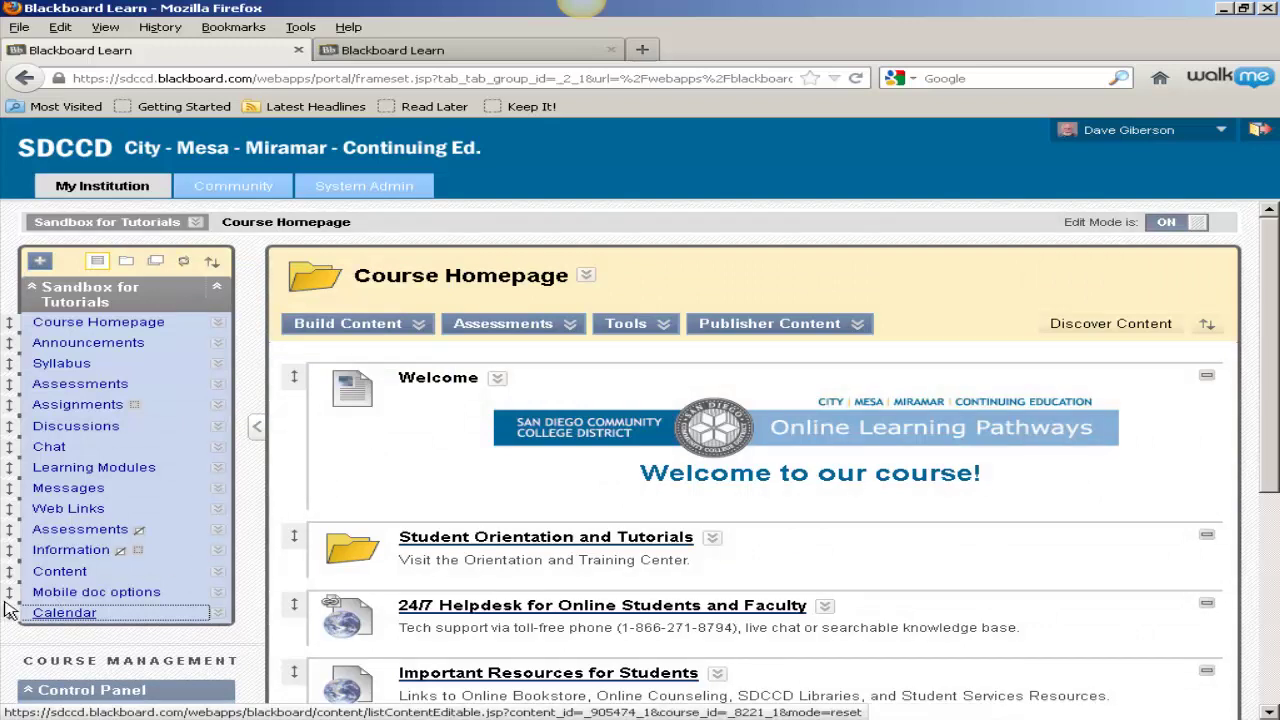
# Move the Calendar link below Assessments and open the course calendar.
pyautogui.moveTo(8, 610); pyautogui.dragTo(10, 404)
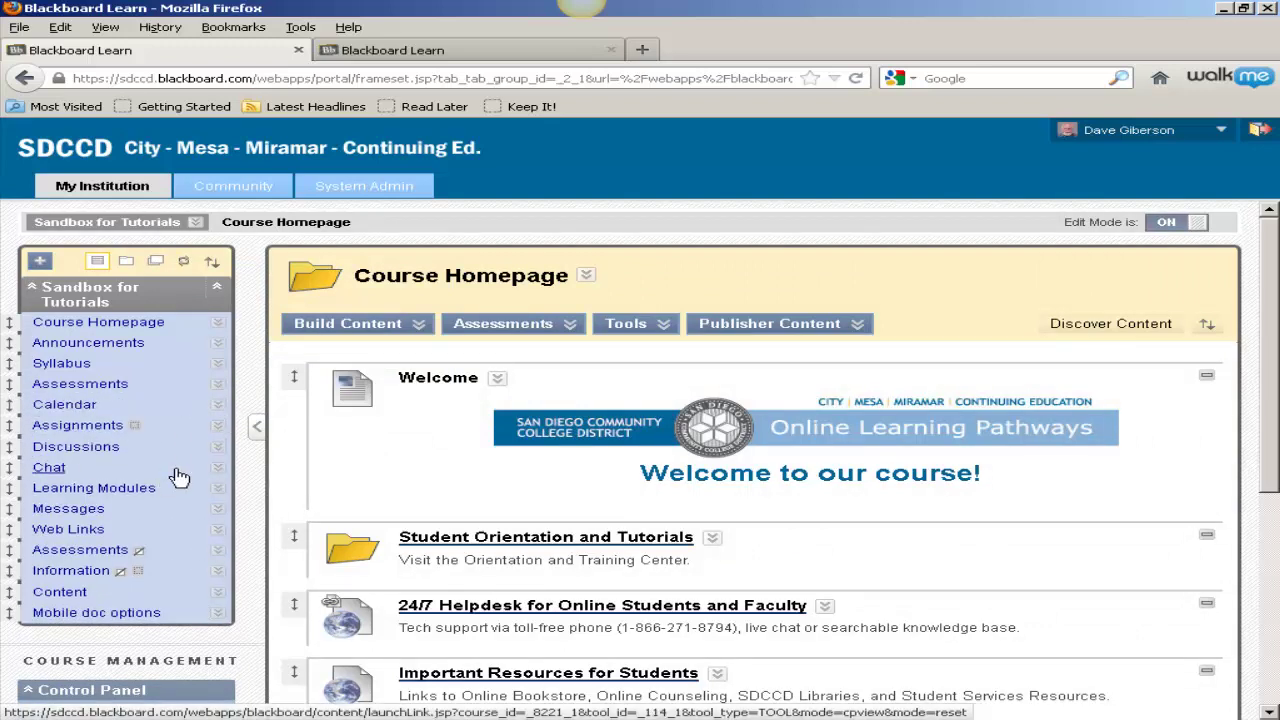
pyautogui.click(70, 404)
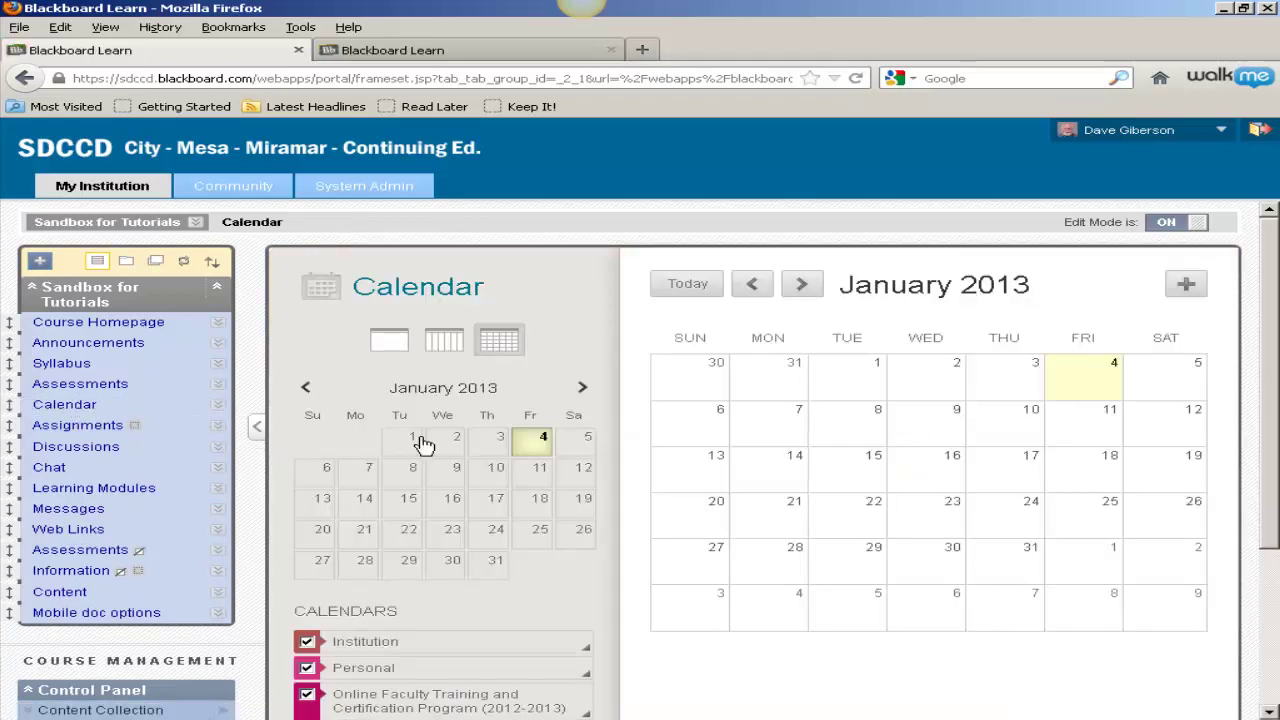
pyautogui.scroll(-1, 1270, 386)
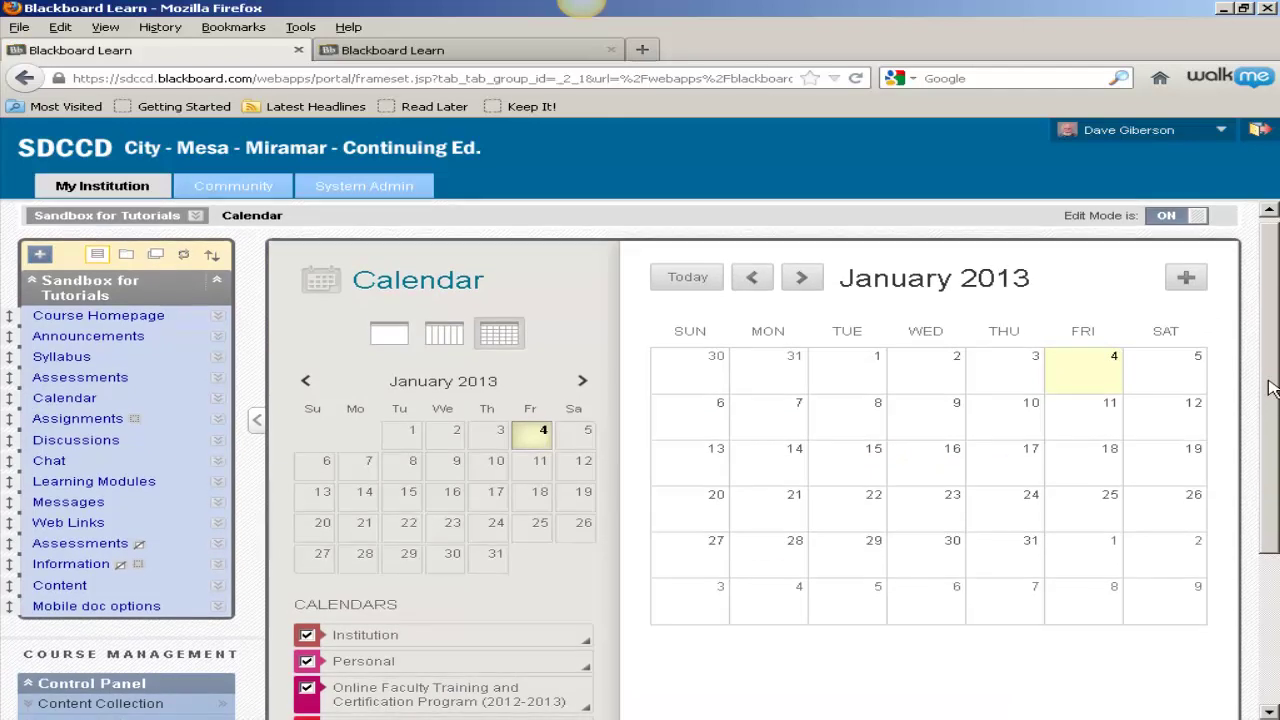
pyautogui.scroll(-1, 1270, 386)
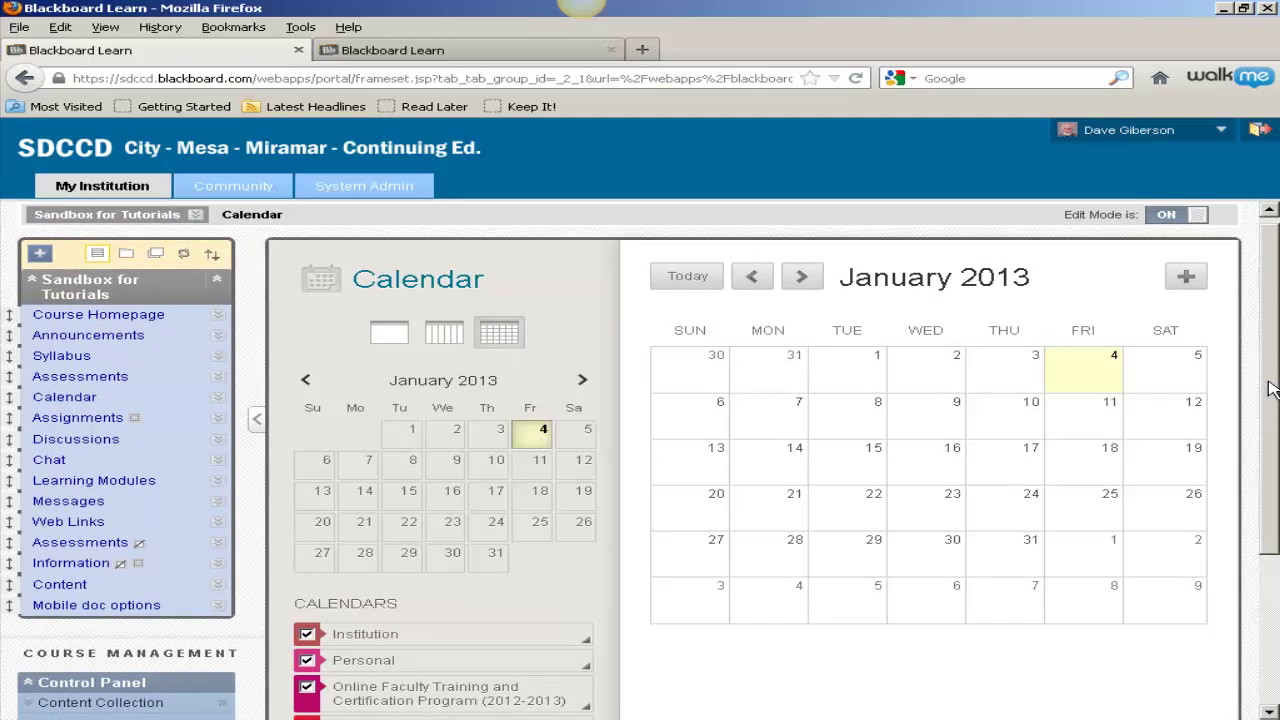
pyautogui.scroll(-1, 1270, 388)
pyautogui.scroll(2, 1268, 384)
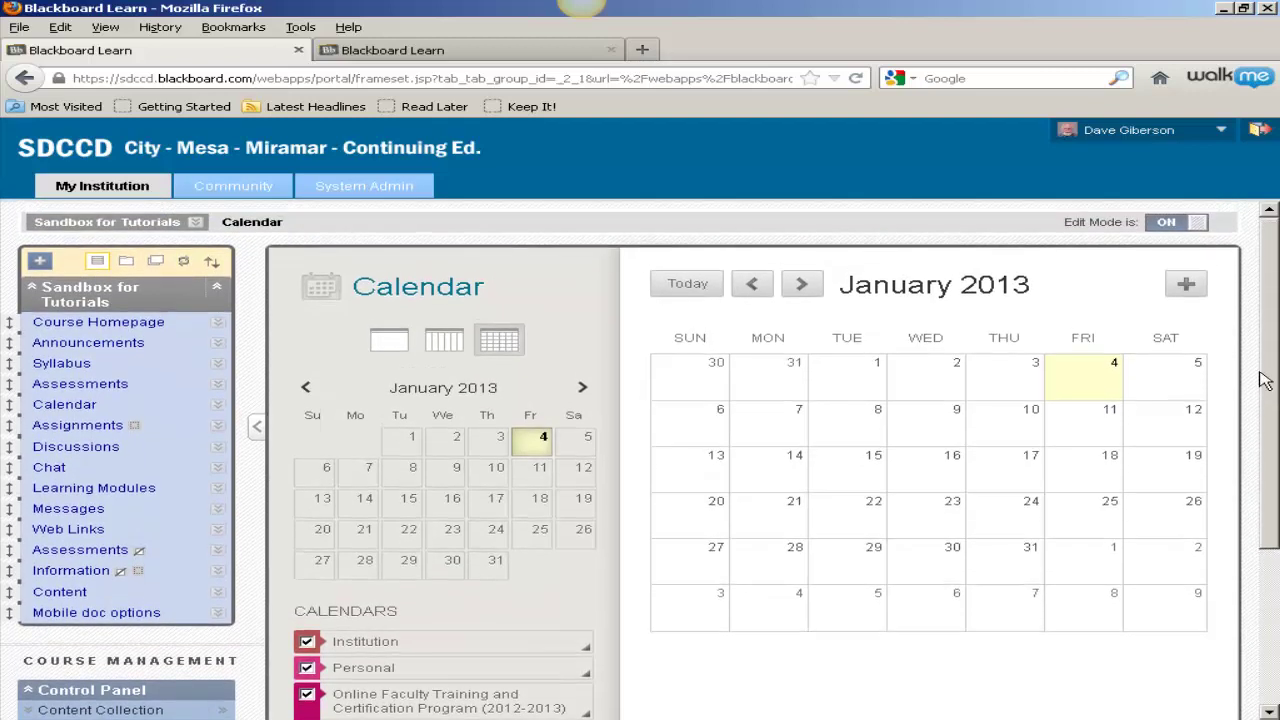
# Try the week and day views, then return to the January 2013 month view.
pyautogui.click(444, 341)
pyautogui.click(396, 340)
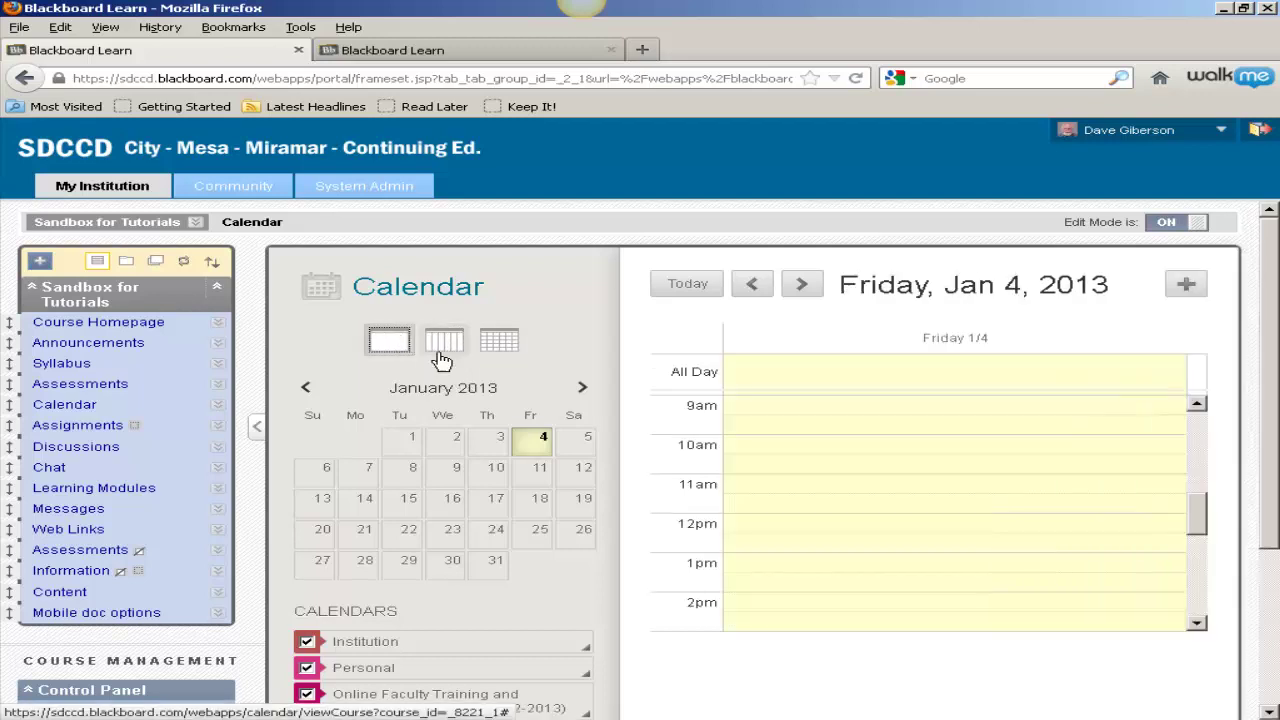
pyautogui.click(507, 342)
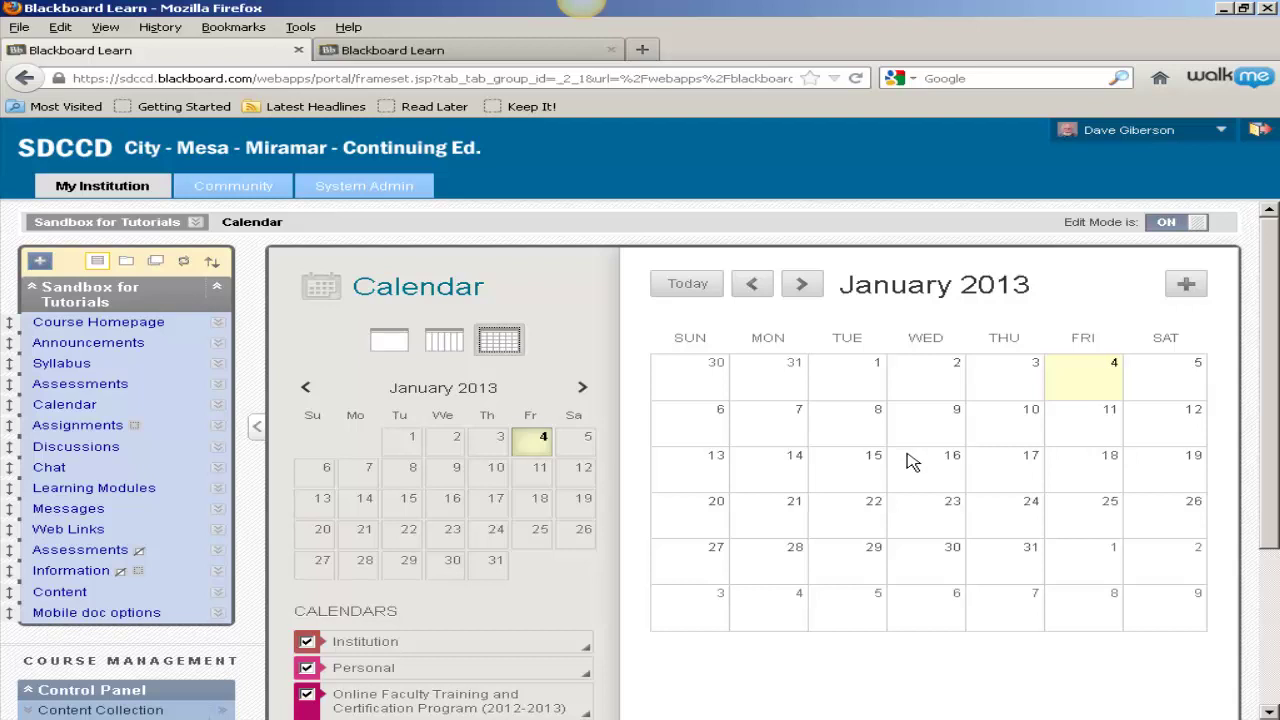
pyautogui.click(1186, 285)
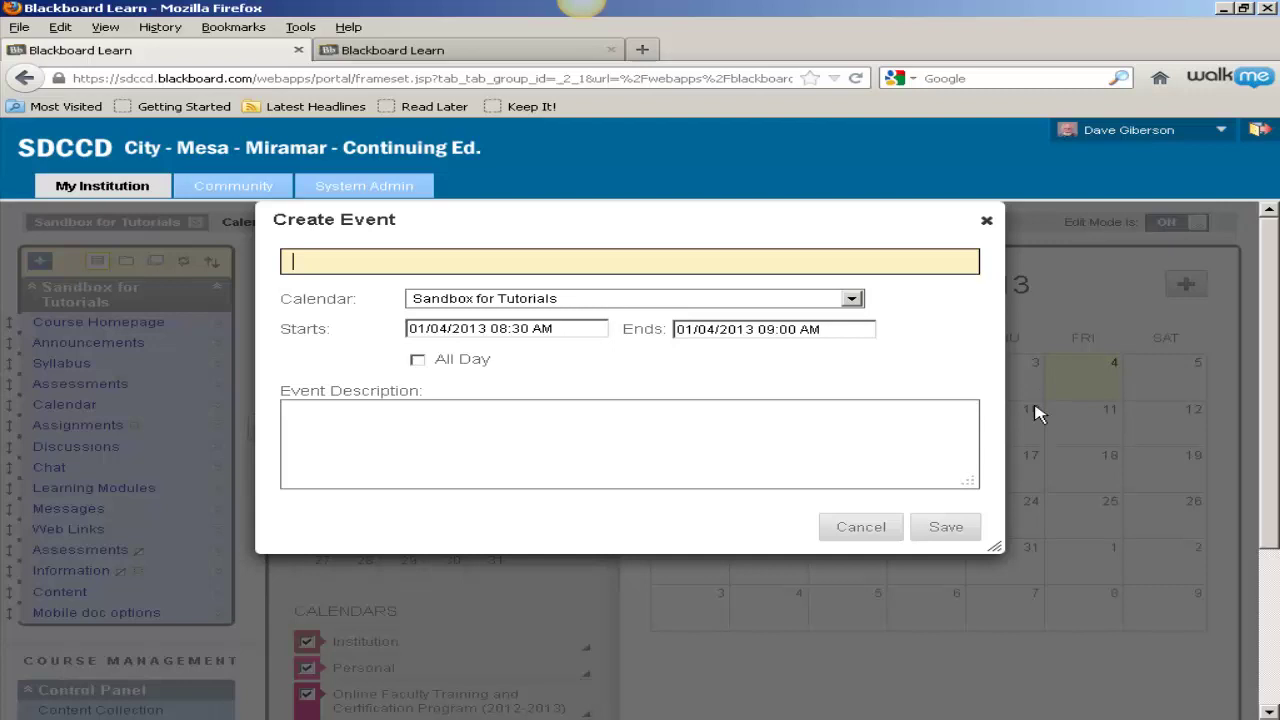
pyautogui.click(850, 530)
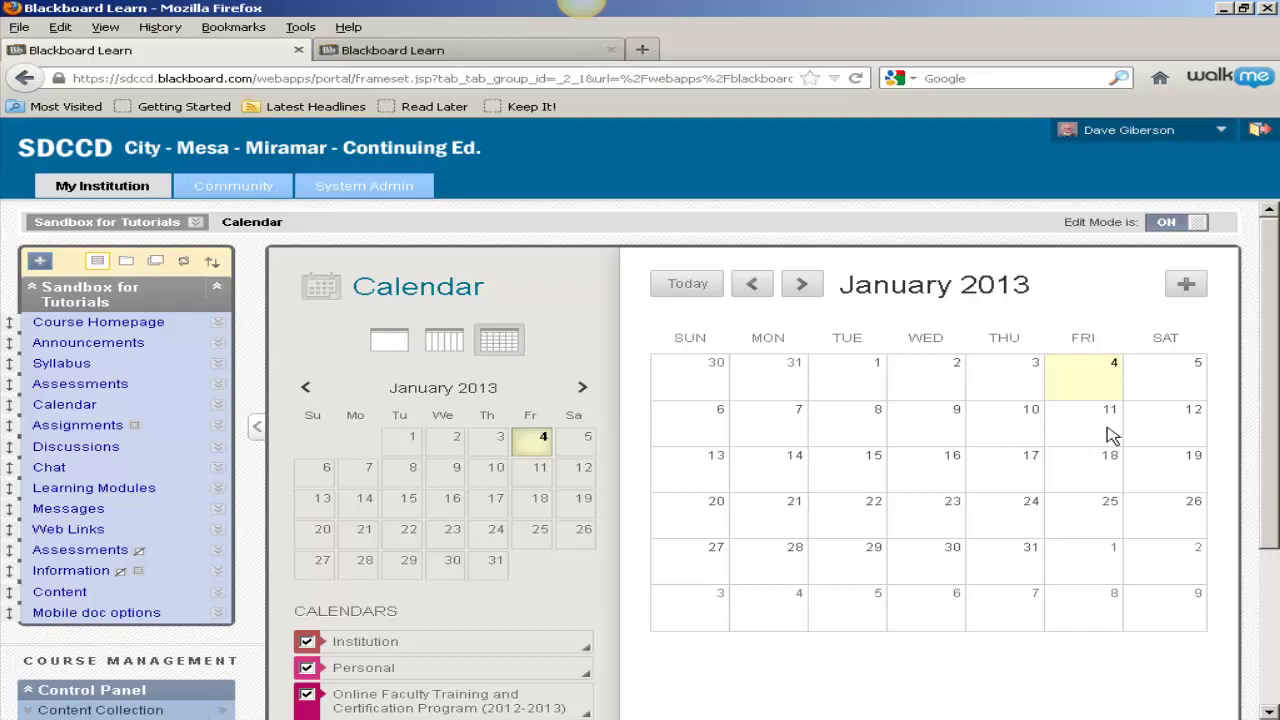
pyautogui.click(862, 432)
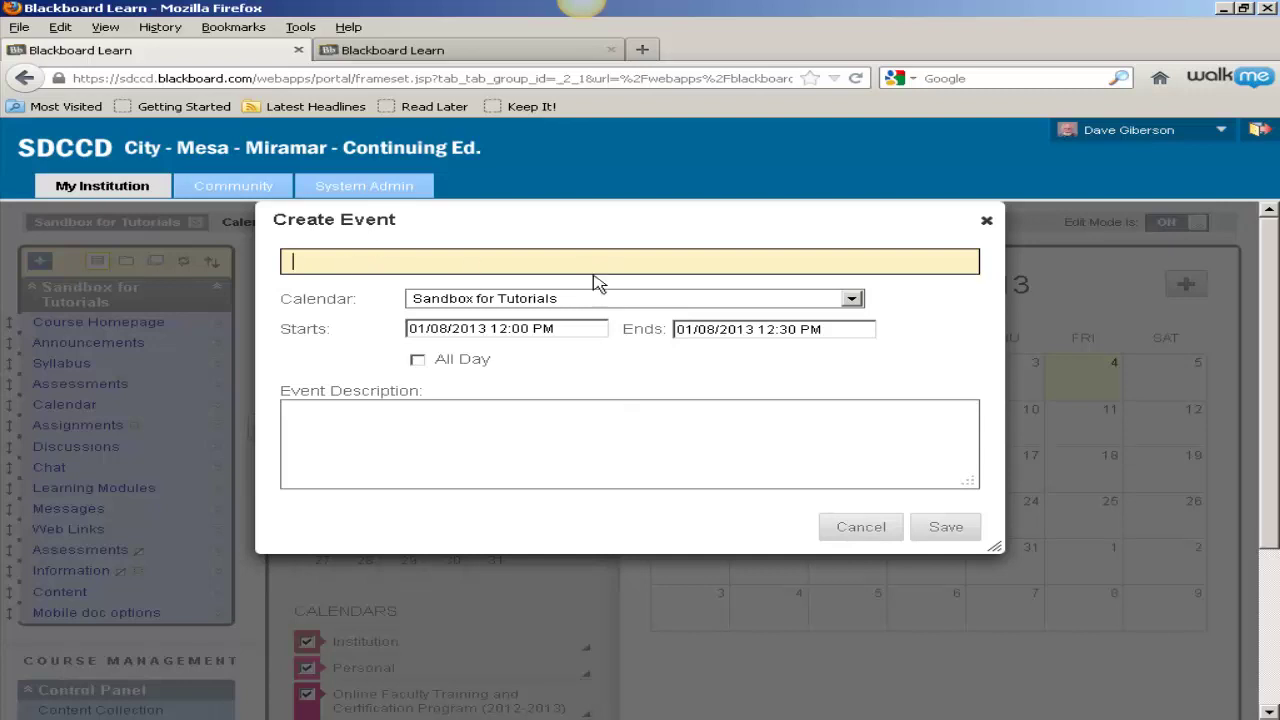
pyautogui.click(853, 301)
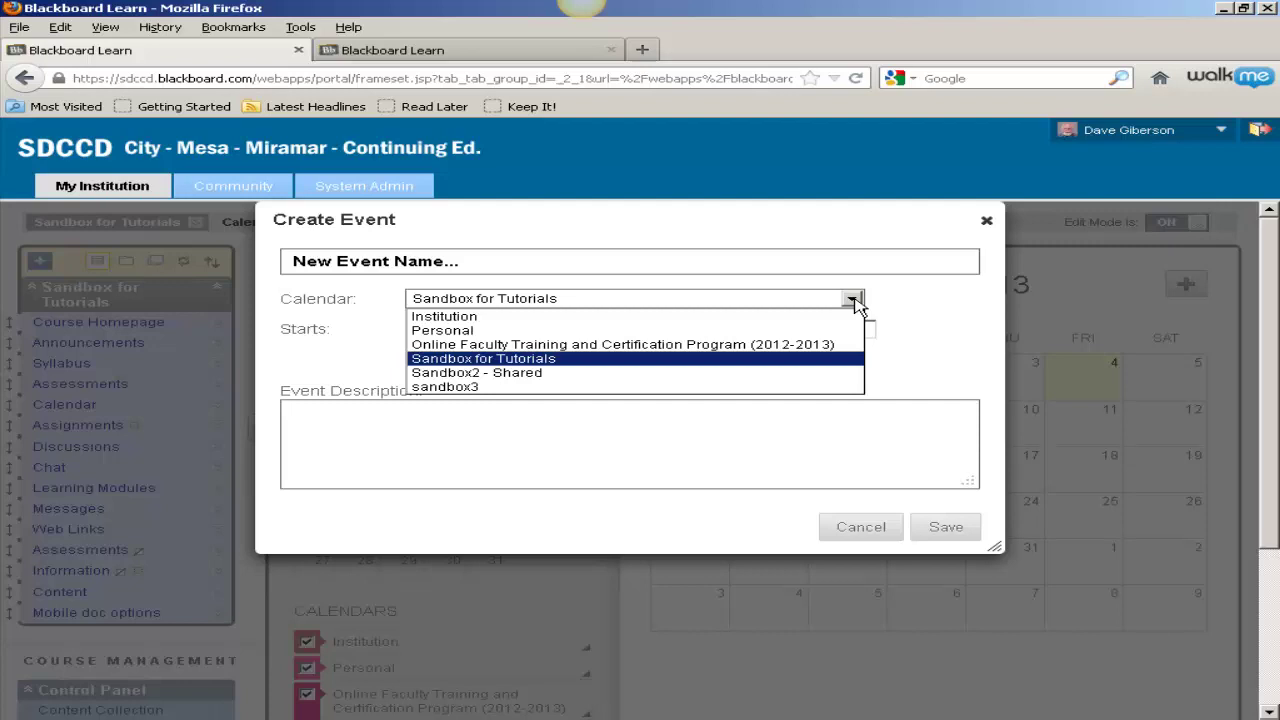
pyautogui.click(853, 300)
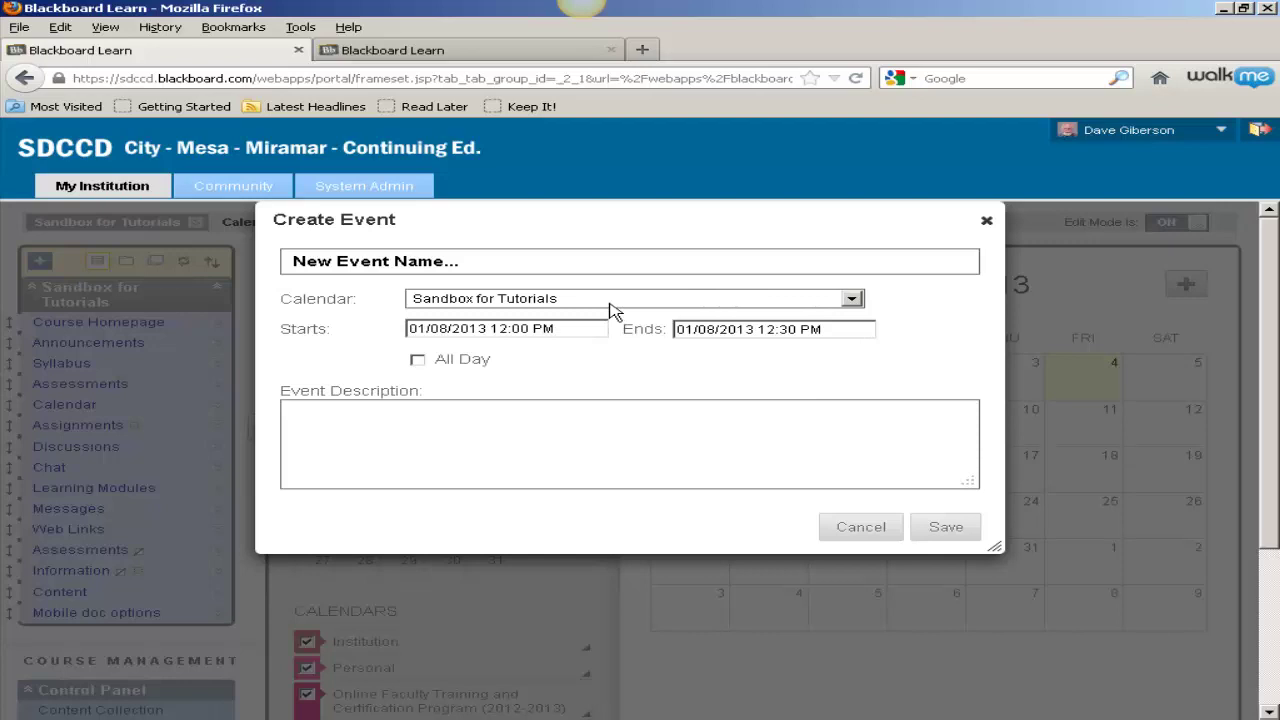
pyautogui.click(577, 331)
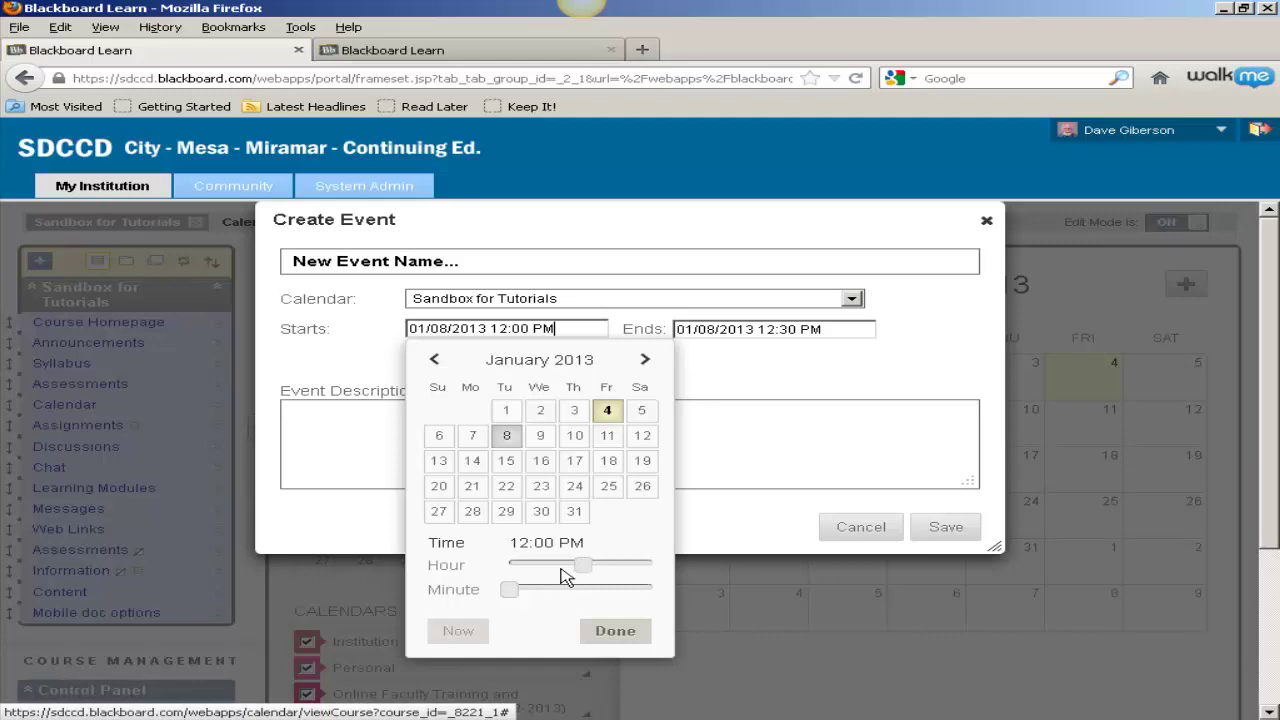
pyautogui.click(615, 630)
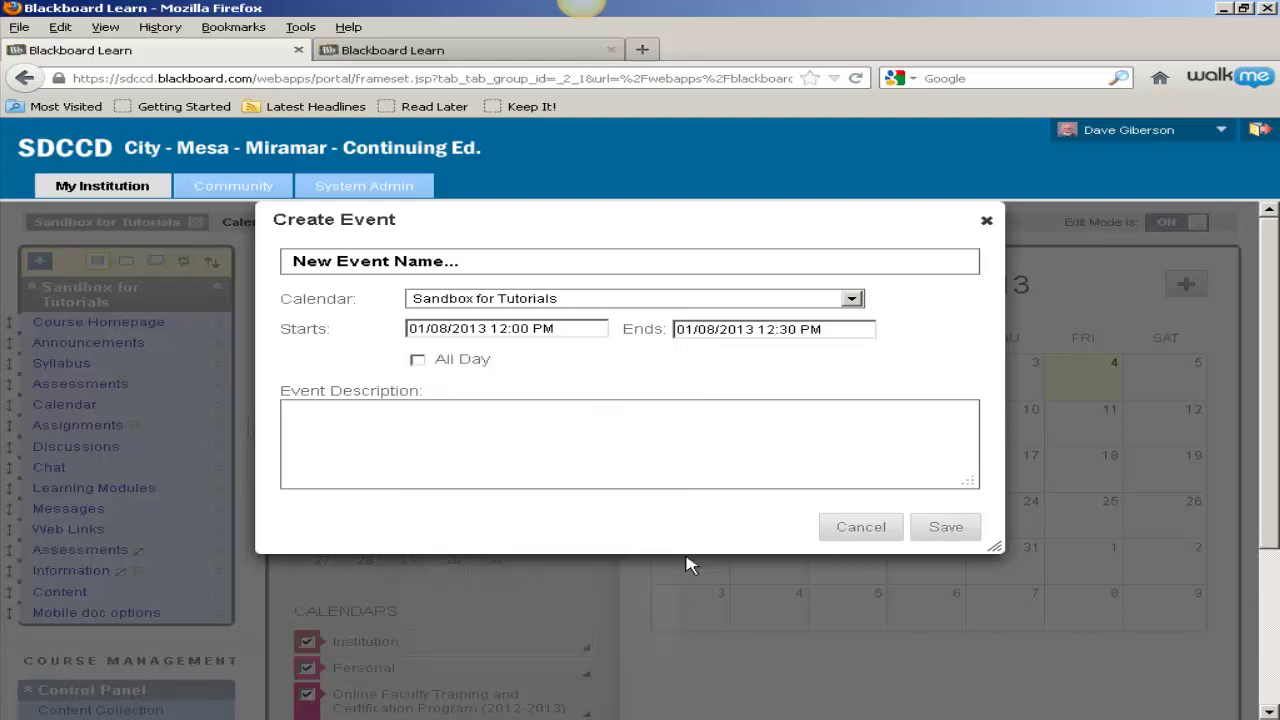
pyautogui.click(525, 442)
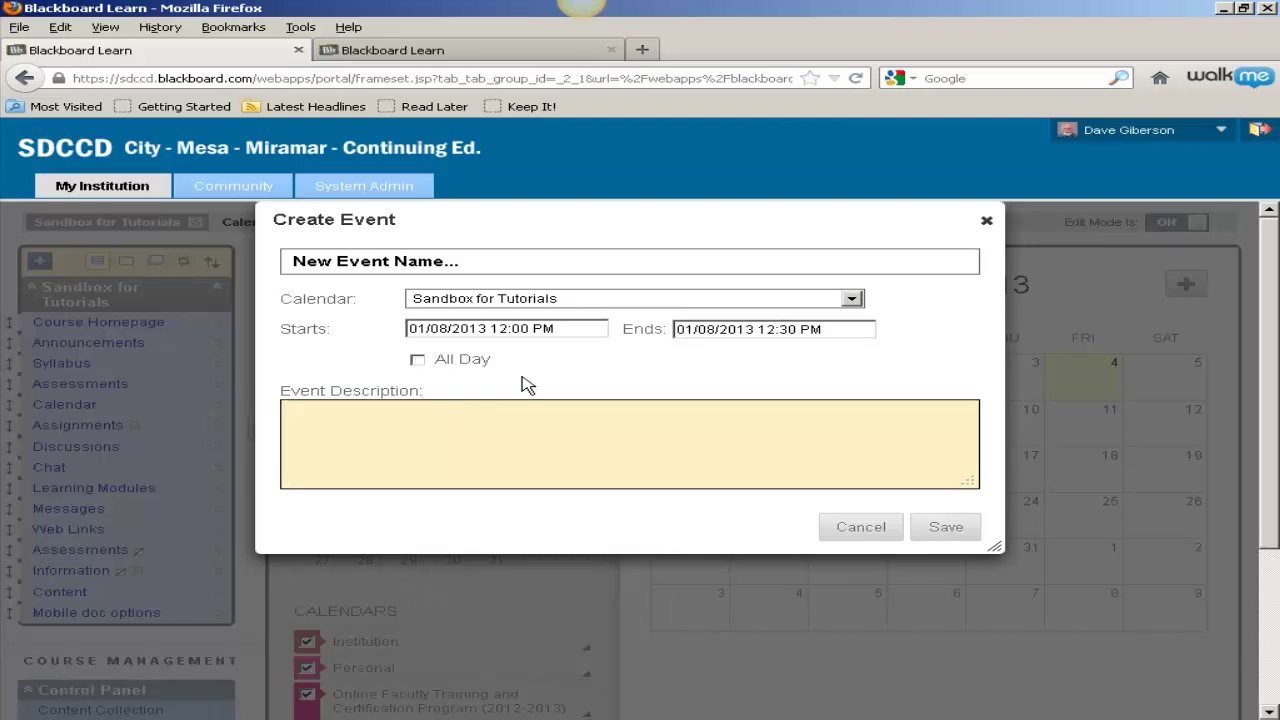
pyautogui.click(860, 529)
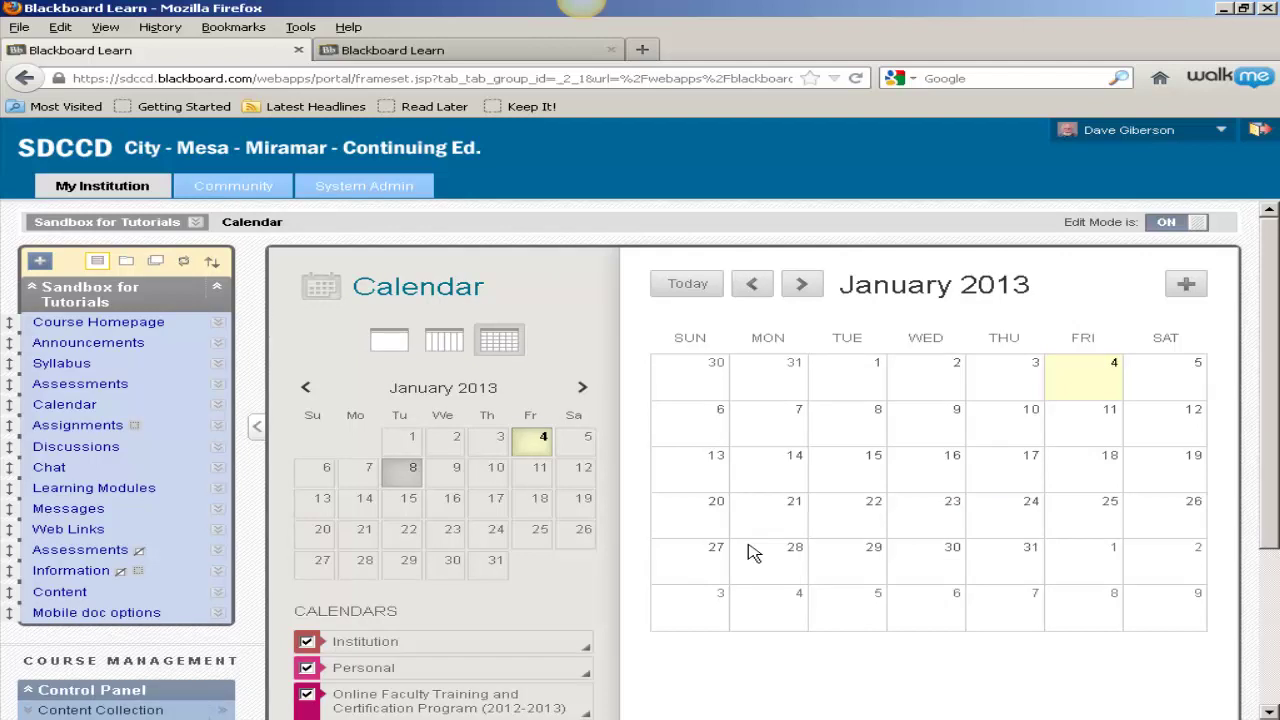
pyautogui.moveTo(1274, 530); pyautogui.dragTo(1272, 620)
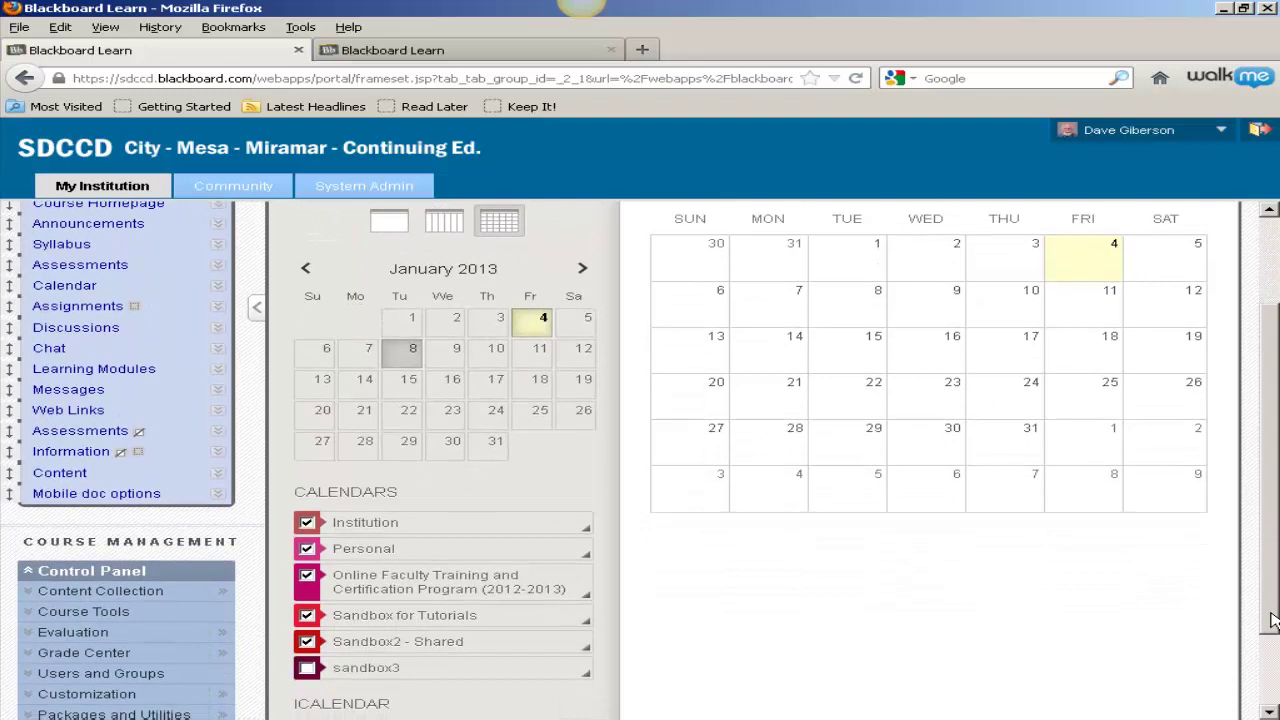
pyautogui.click(307, 669)
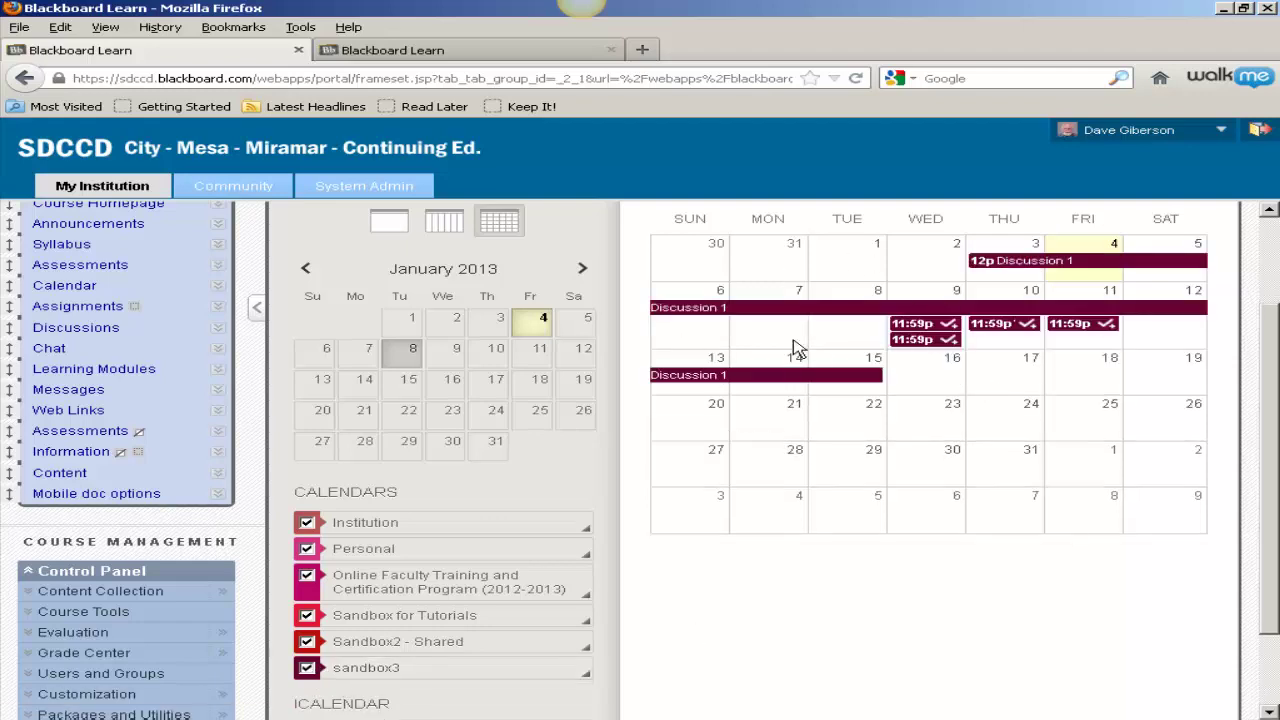
pyautogui.click(307, 668)
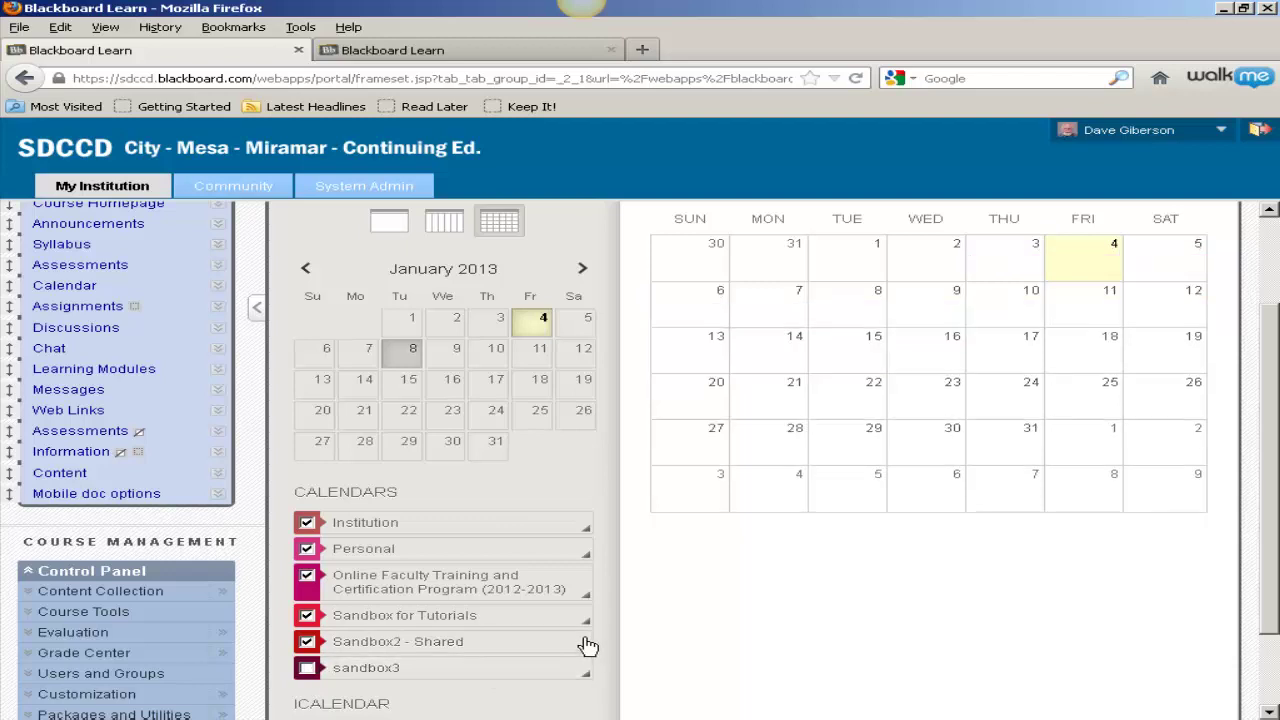
pyautogui.scroll(-2, 610, 640)
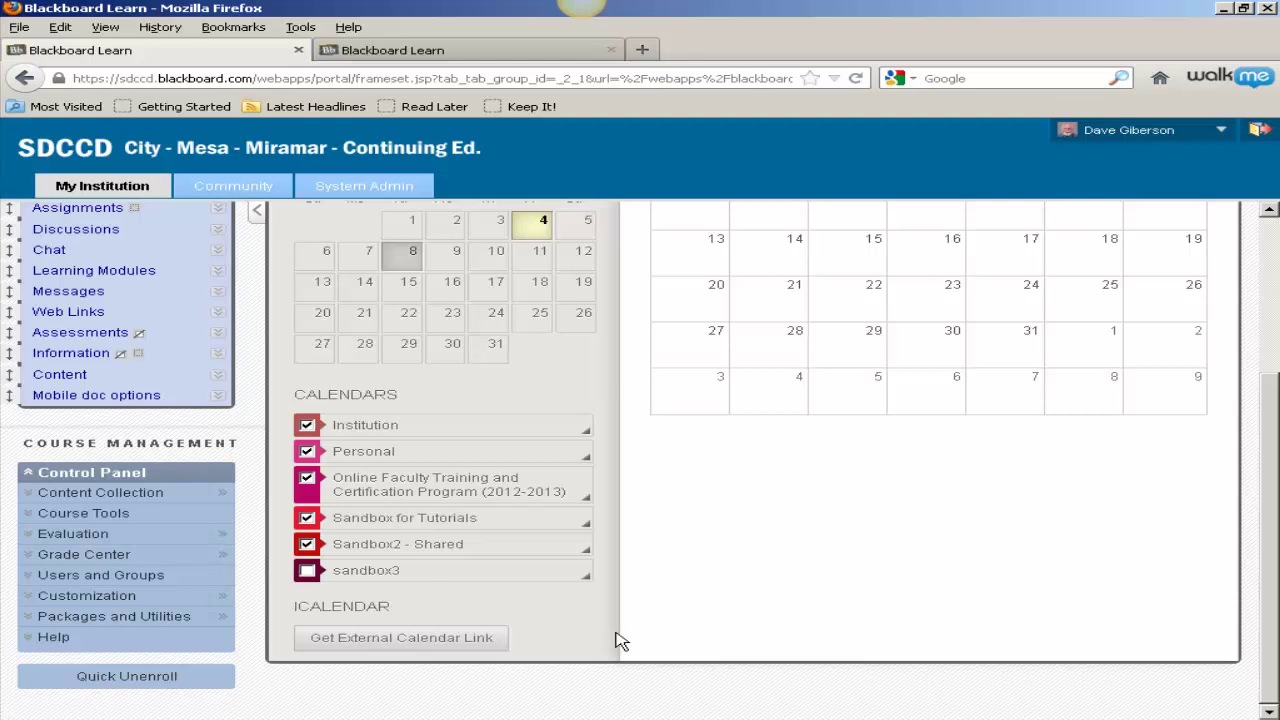
pyautogui.moveTo(1266, 562); pyautogui.dragTo(1255, 388)
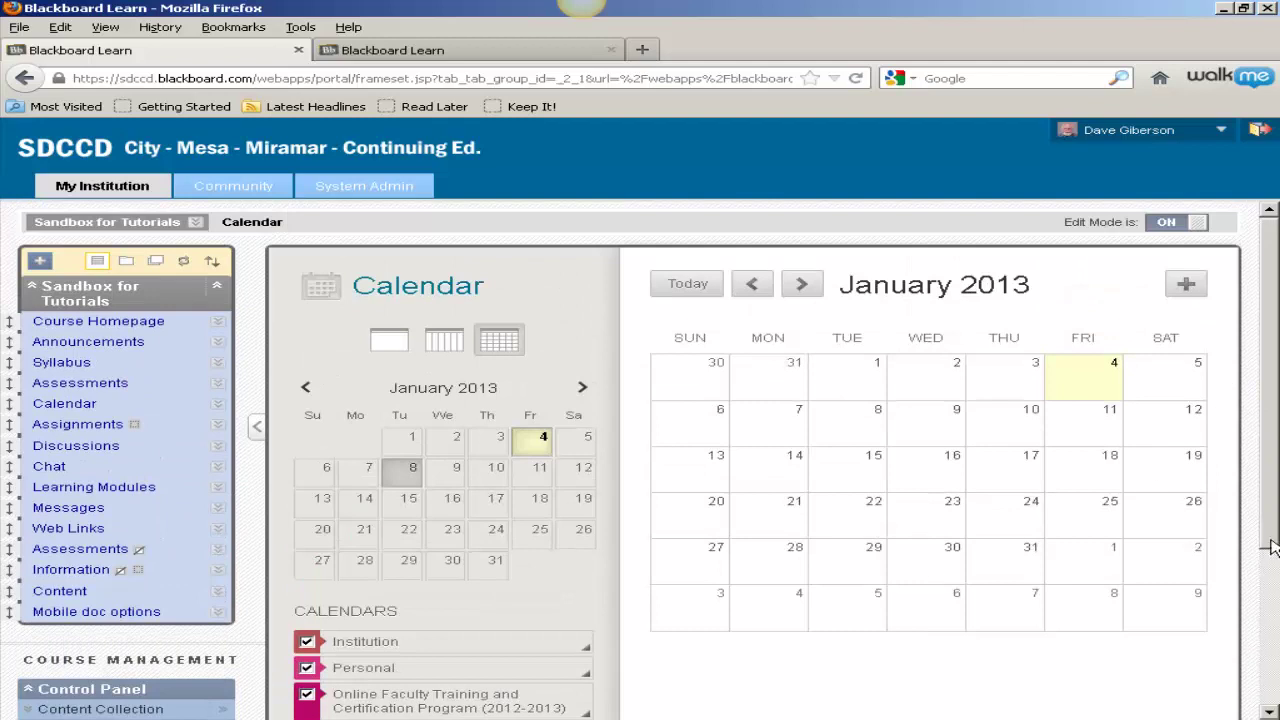
pyautogui.moveTo(1272, 545); pyautogui.dragTo(1272, 568)
pyautogui.scroll(1, 1272, 568)
# Deploy the Chapter 1: Language of Health Practice Quiz as a test in Assessments.
pyautogui.click(86, 383)
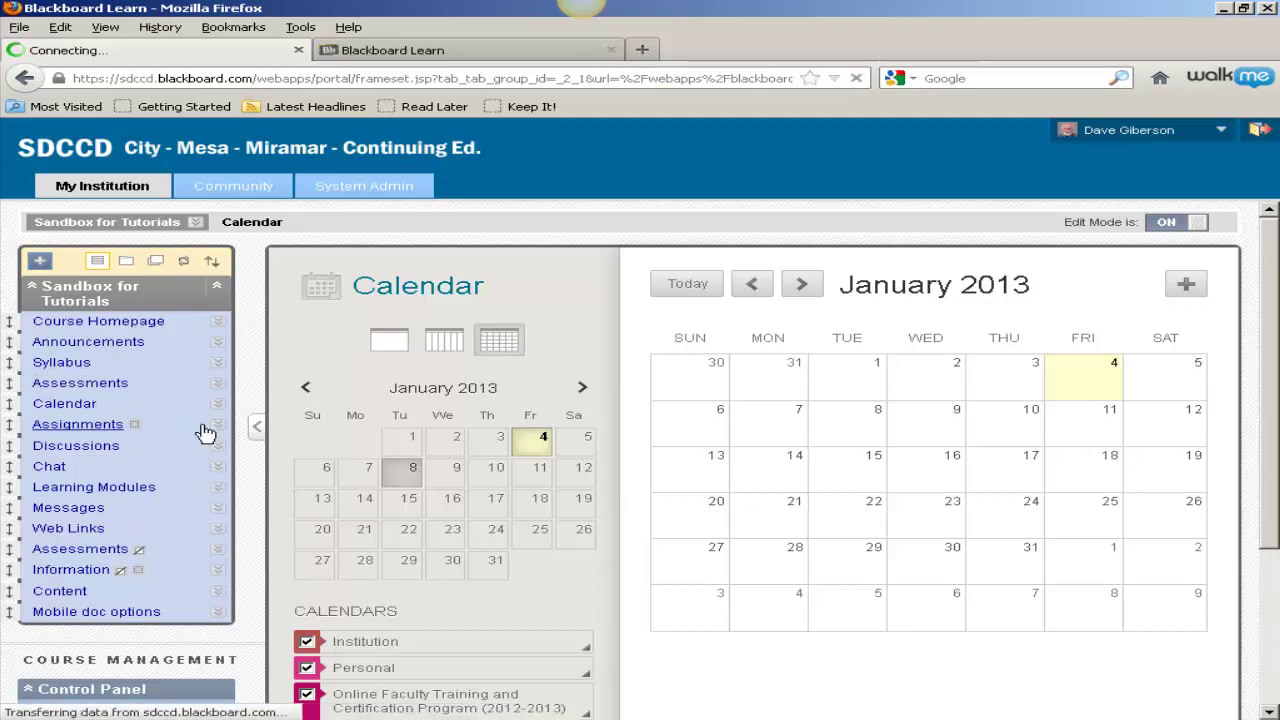
pyautogui.click(522, 326)
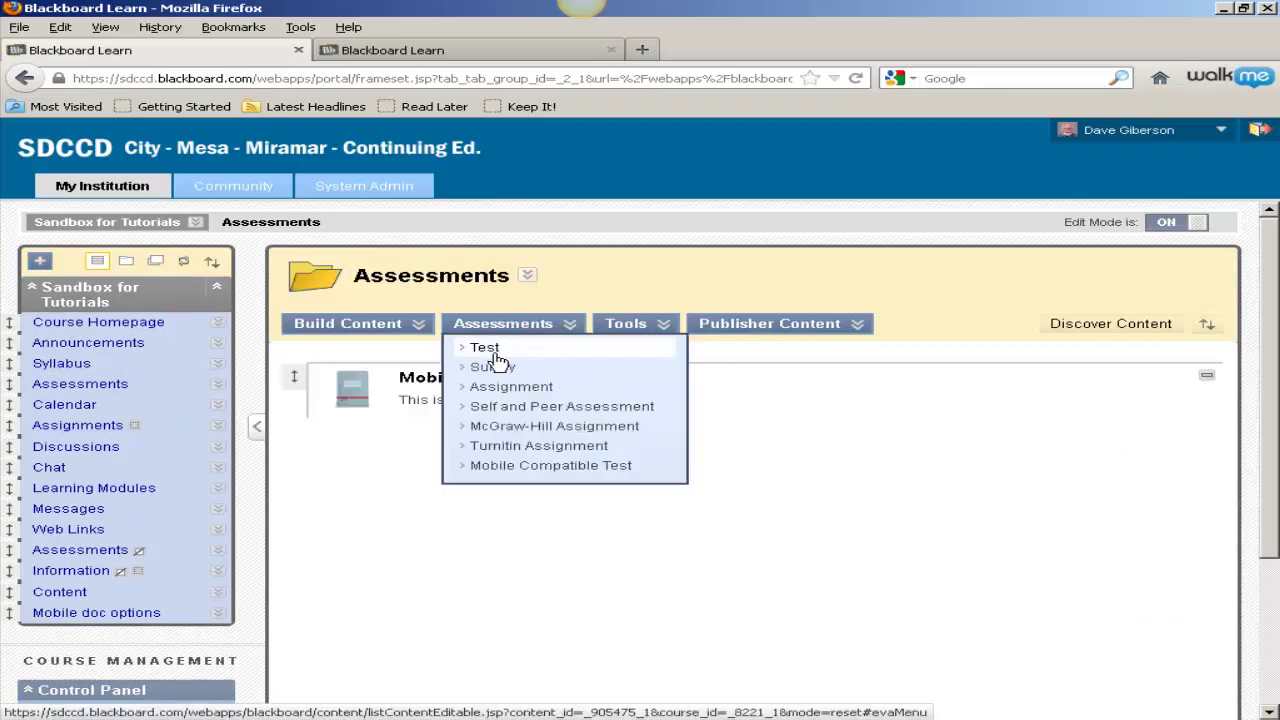
pyautogui.click(490, 348)
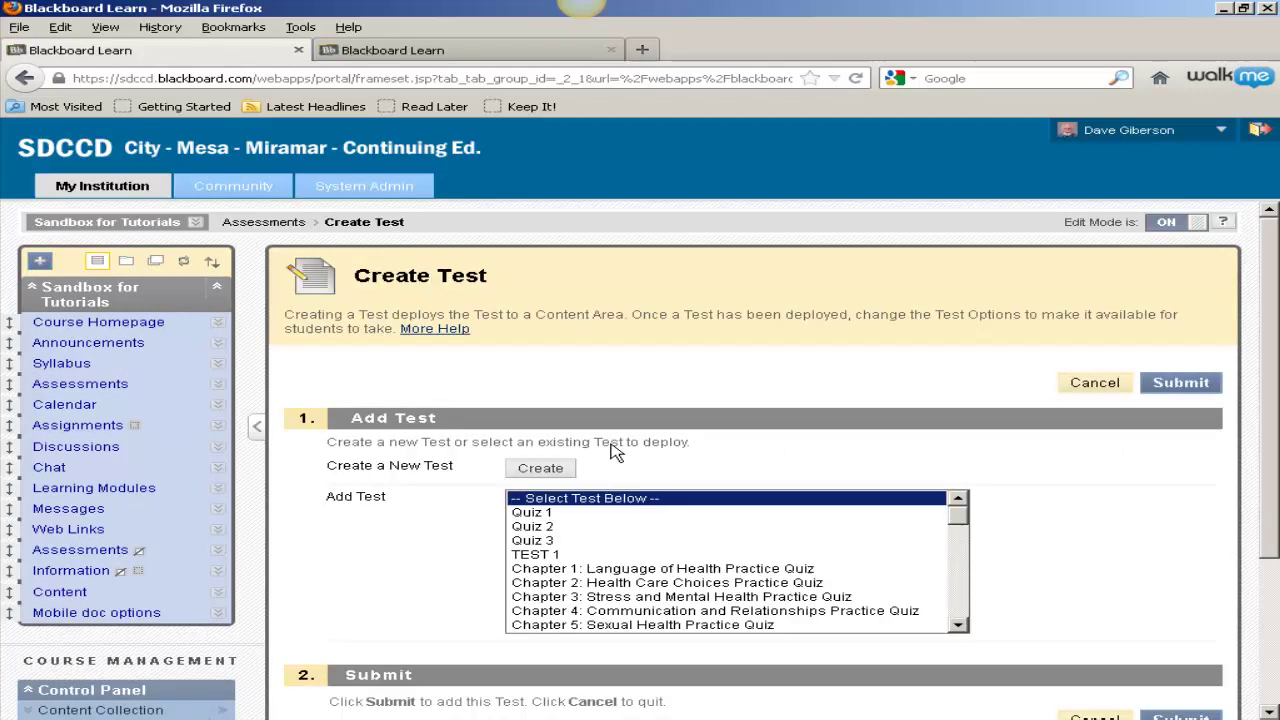
pyautogui.click(643, 570)
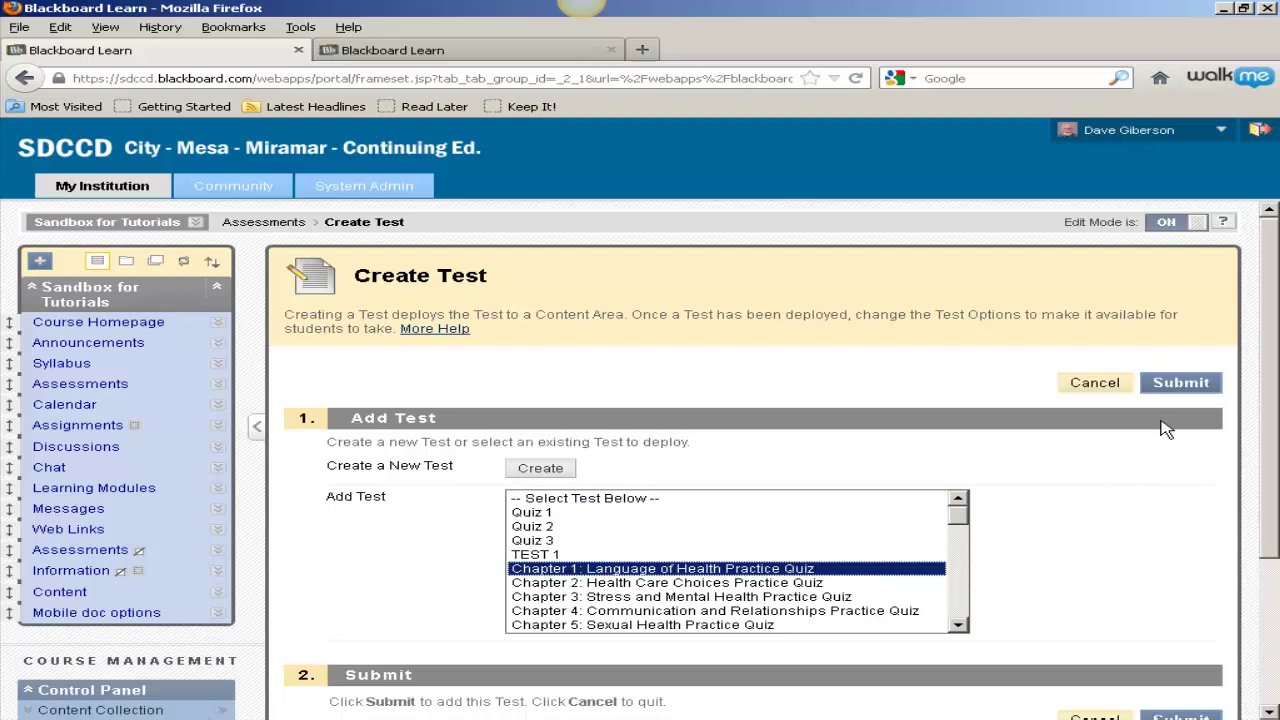
pyautogui.click(1176, 385)
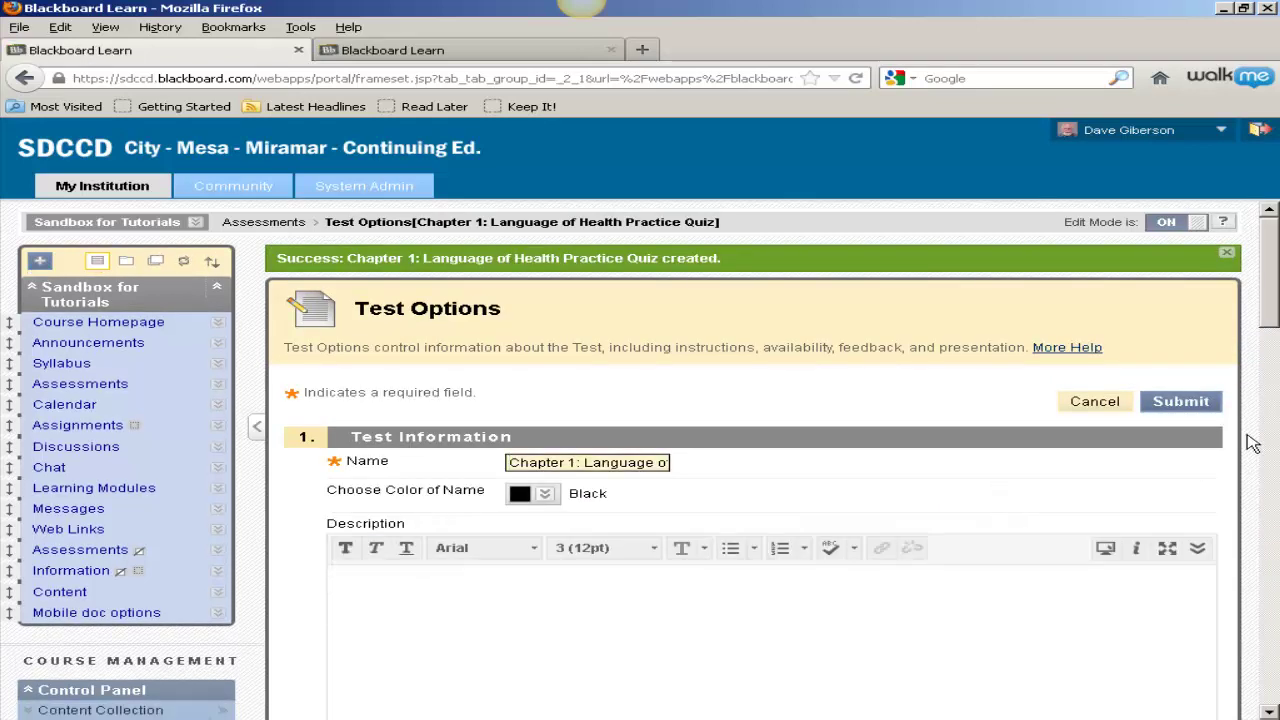
# Make the test display after 08:00 AM and display until January 31.
pyautogui.scroll(-1, 1270, 335)
pyautogui.moveTo(1270, 335); pyautogui.dragTo(1270, 498)
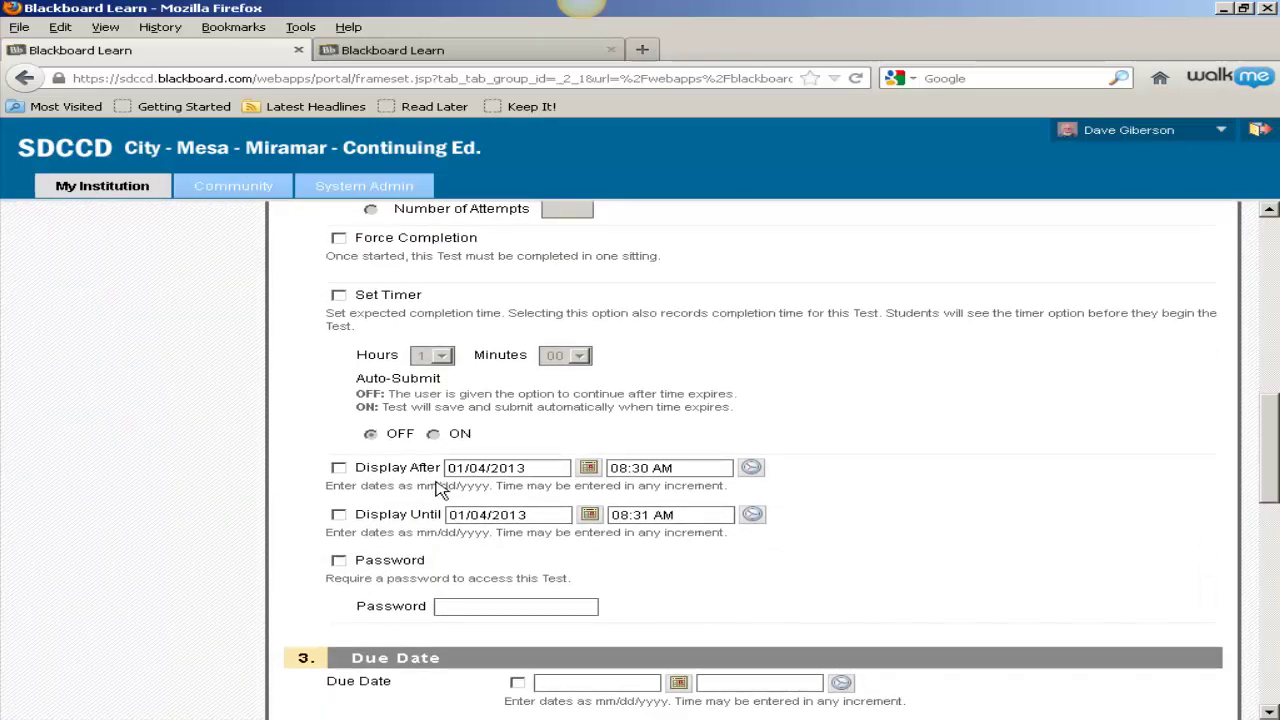
pyautogui.click(341, 468)
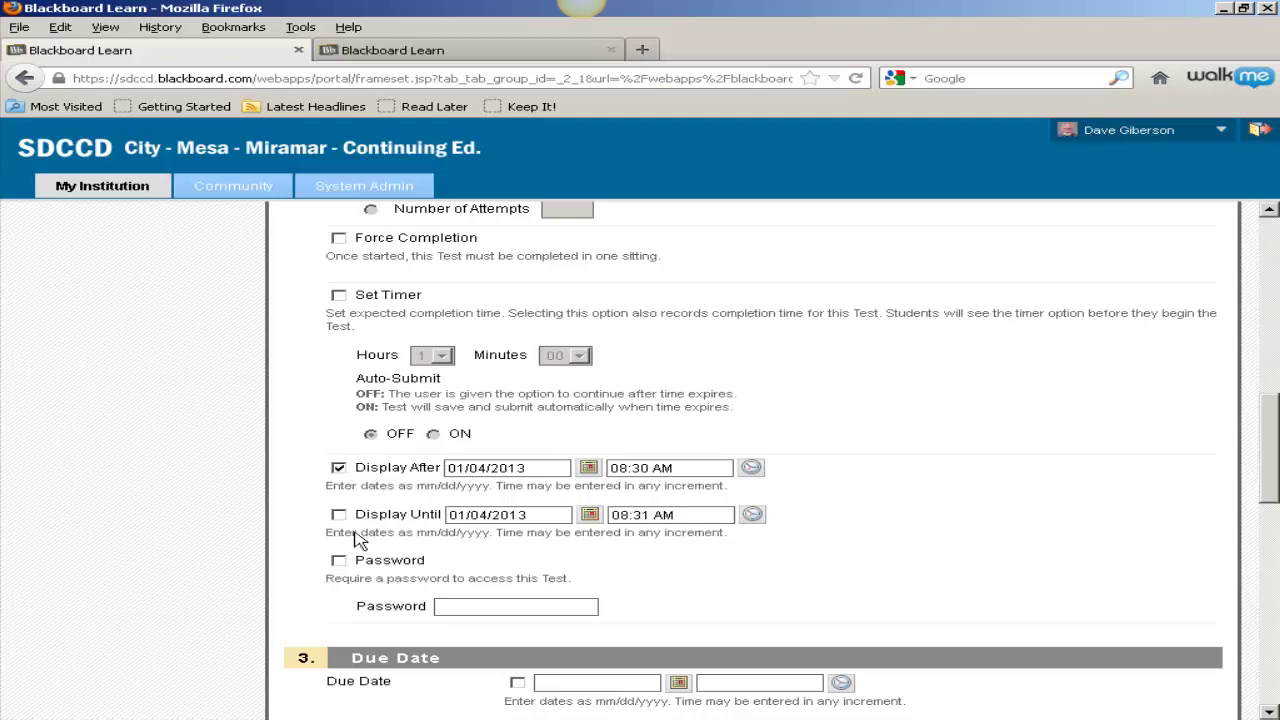
pyautogui.click(751, 467)
pyautogui.scroll(-4, 810, 545)
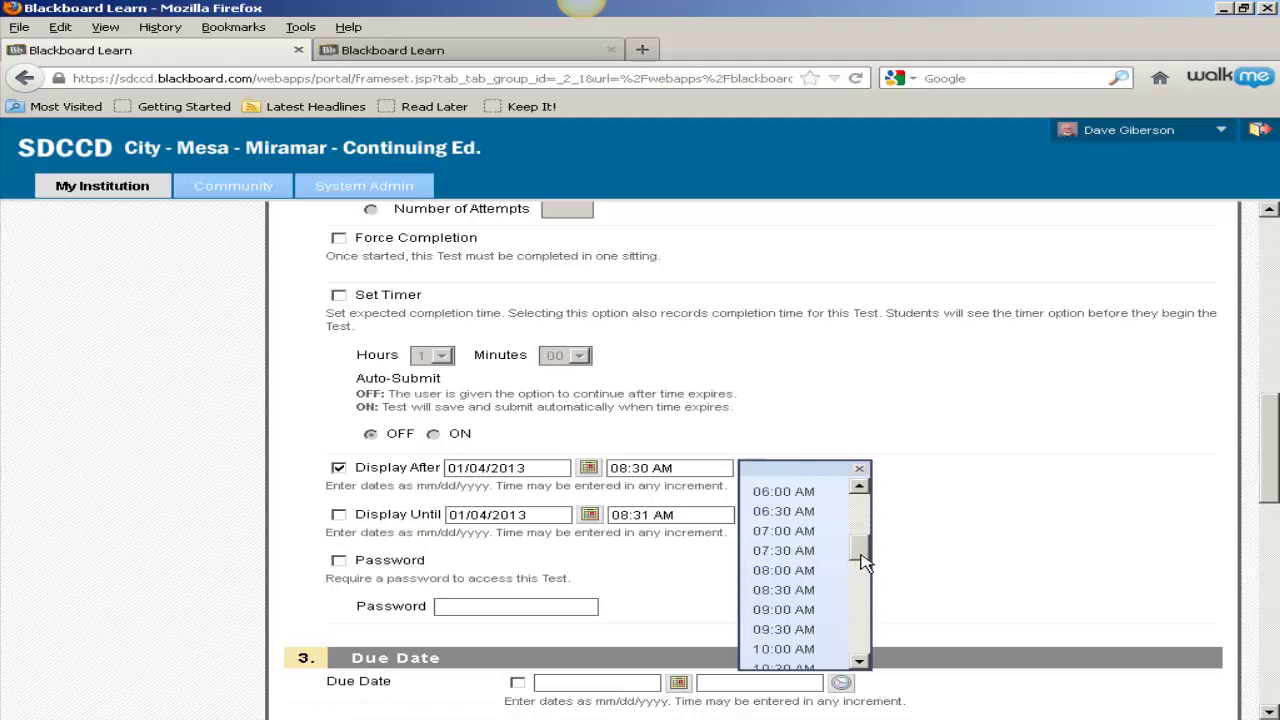
pyautogui.click(786, 570)
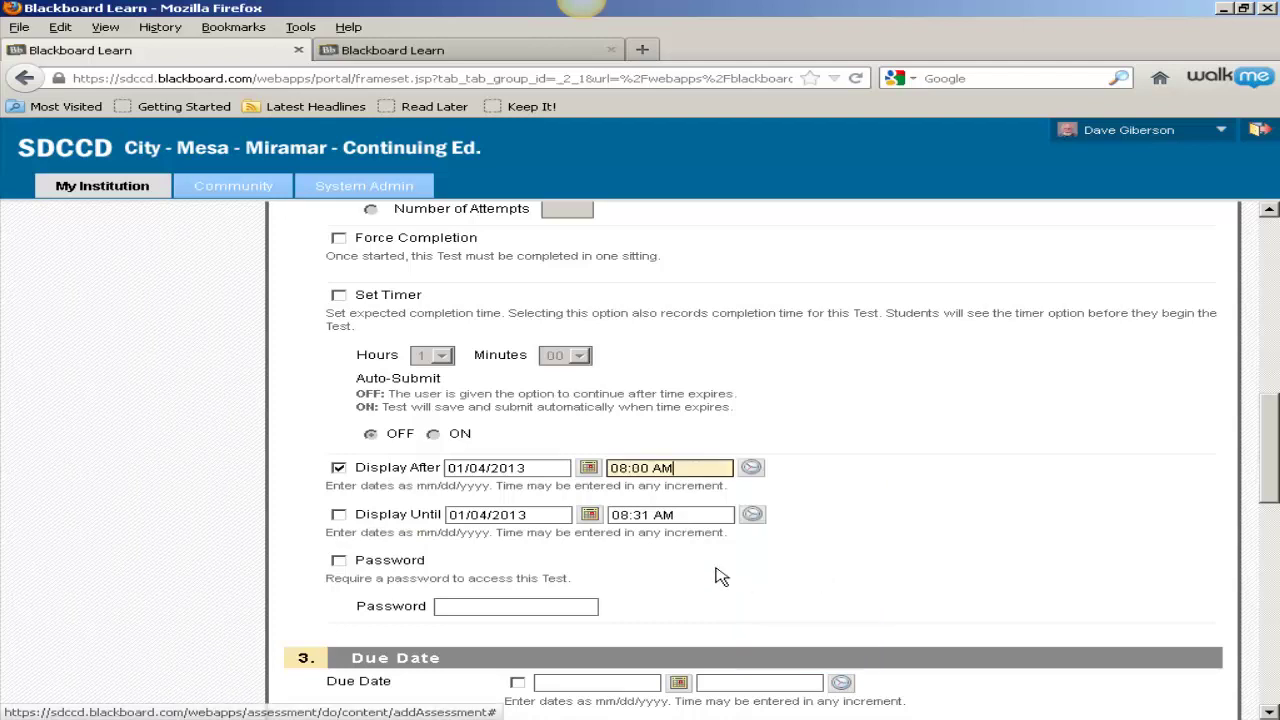
pyautogui.click(338, 515)
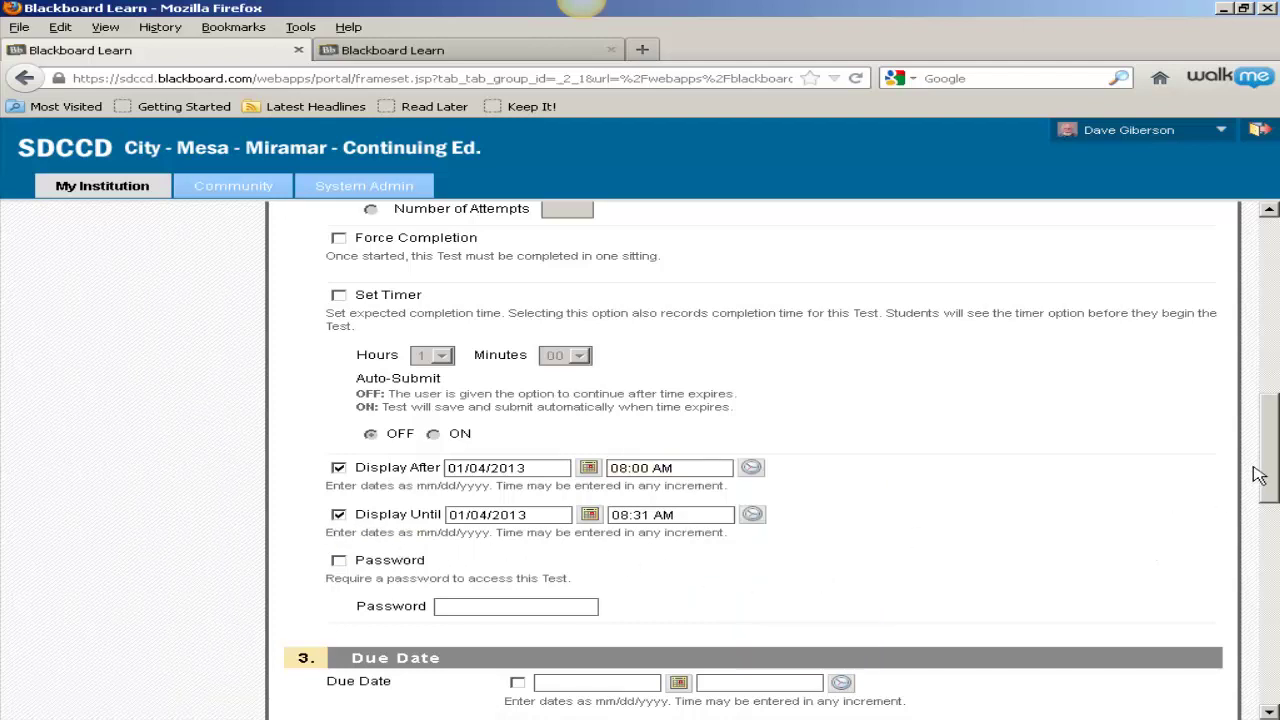
pyautogui.moveTo(1258, 475); pyautogui.dragTo(1258, 544)
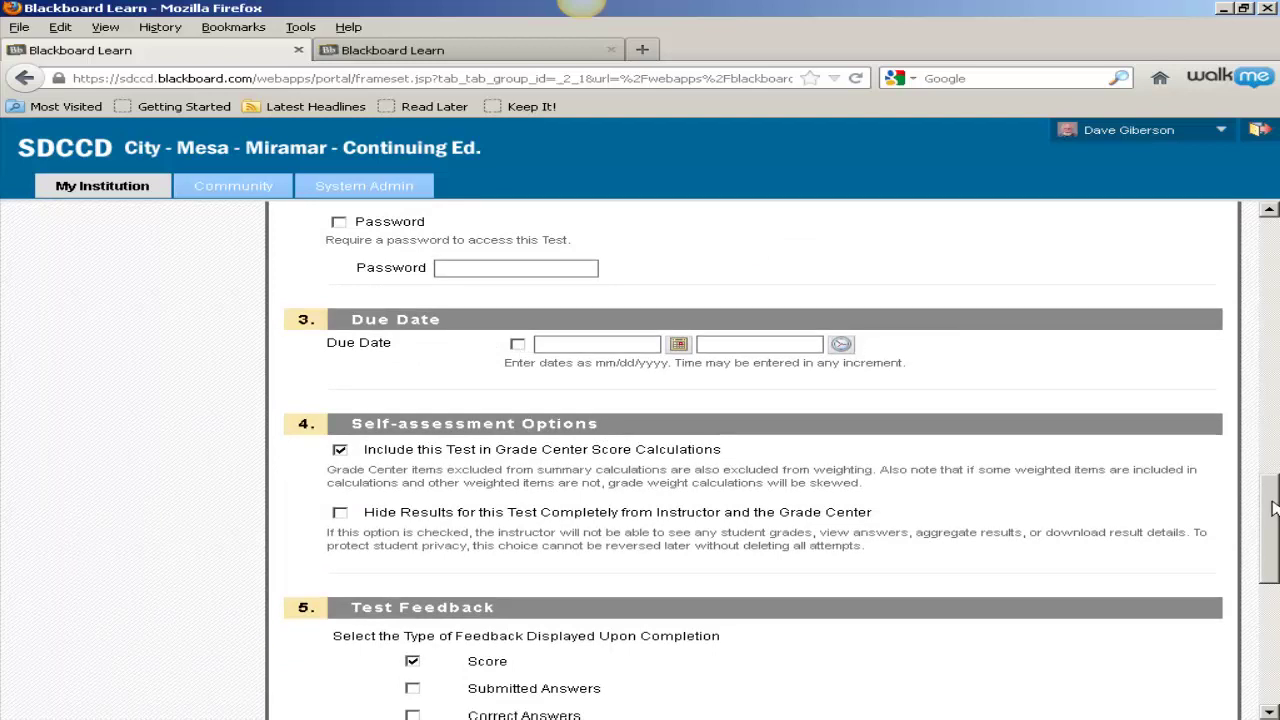
pyautogui.moveTo(1272, 510); pyautogui.dragTo(1270, 440)
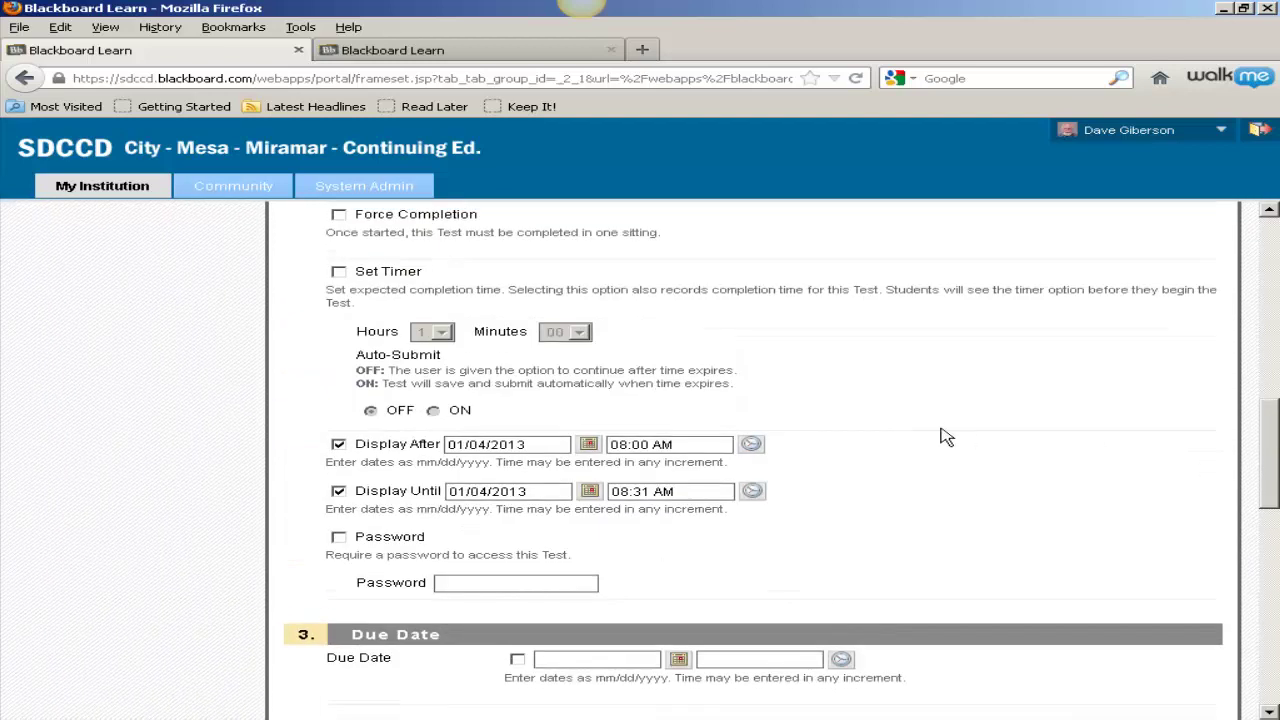
pyautogui.click(590, 491)
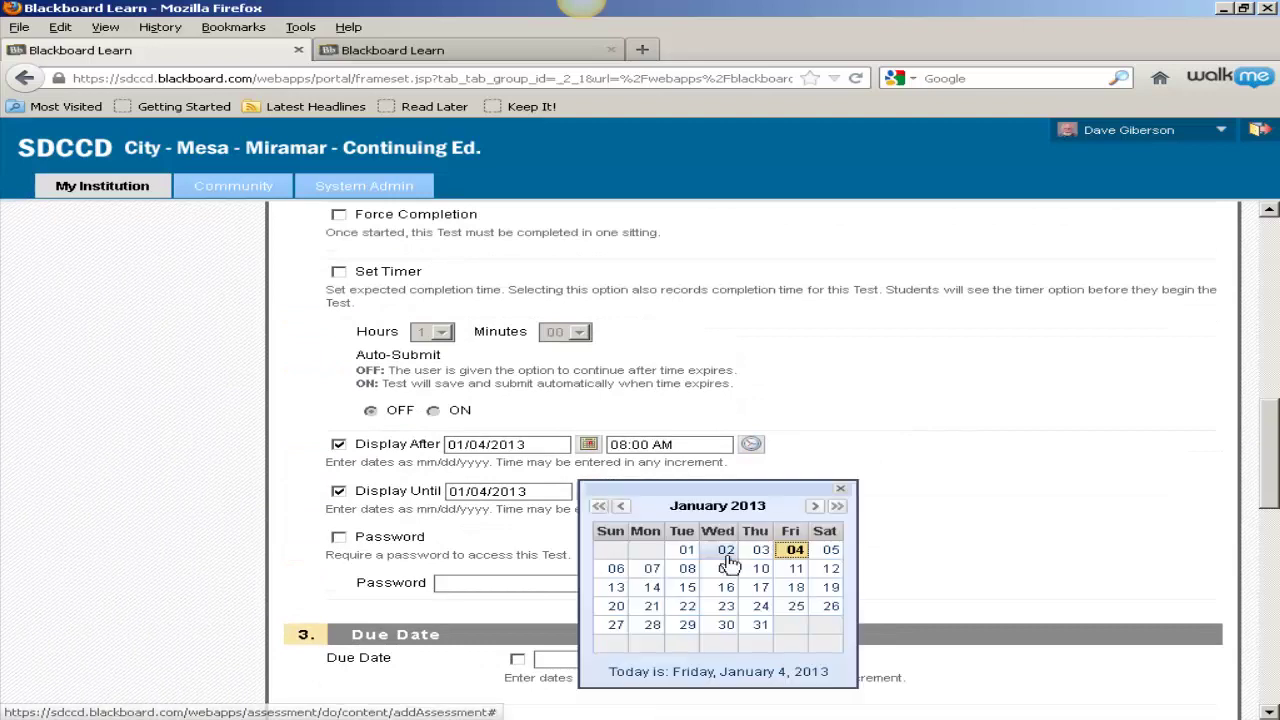
pyautogui.click(761, 626)
pyautogui.scroll(-10, 1240, 478)
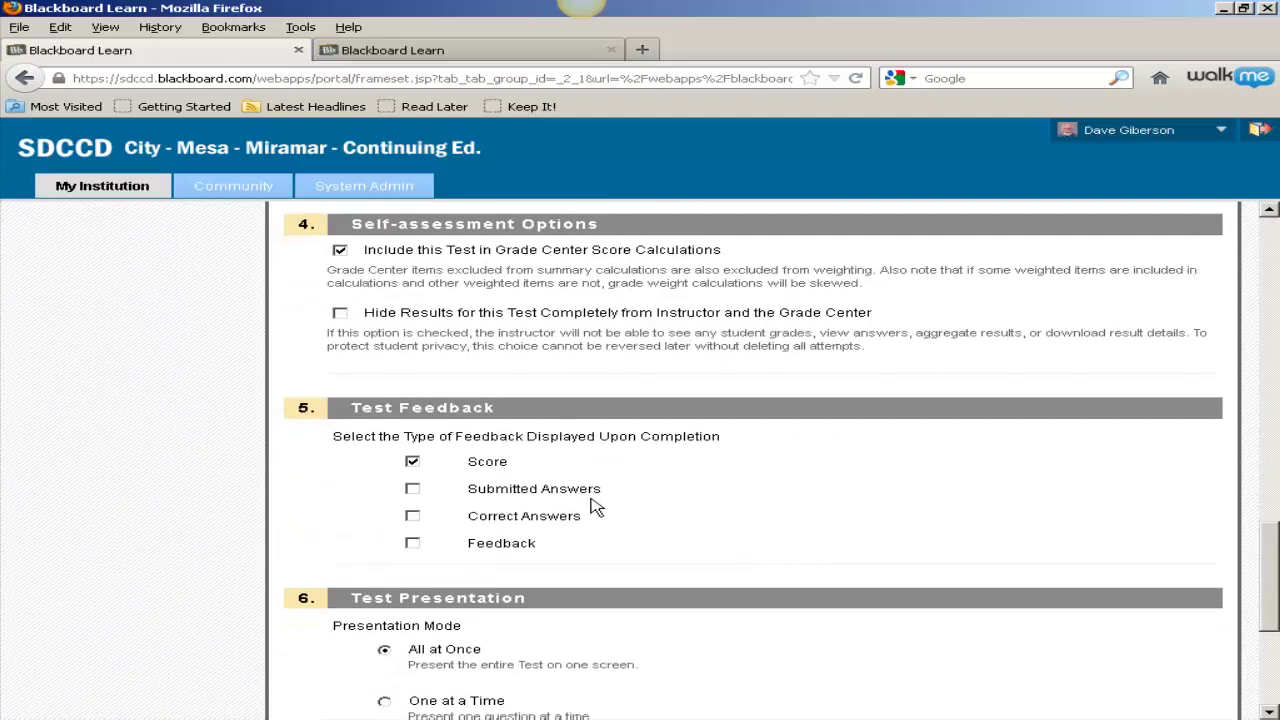
pyautogui.scroll(4, 1270, 548)
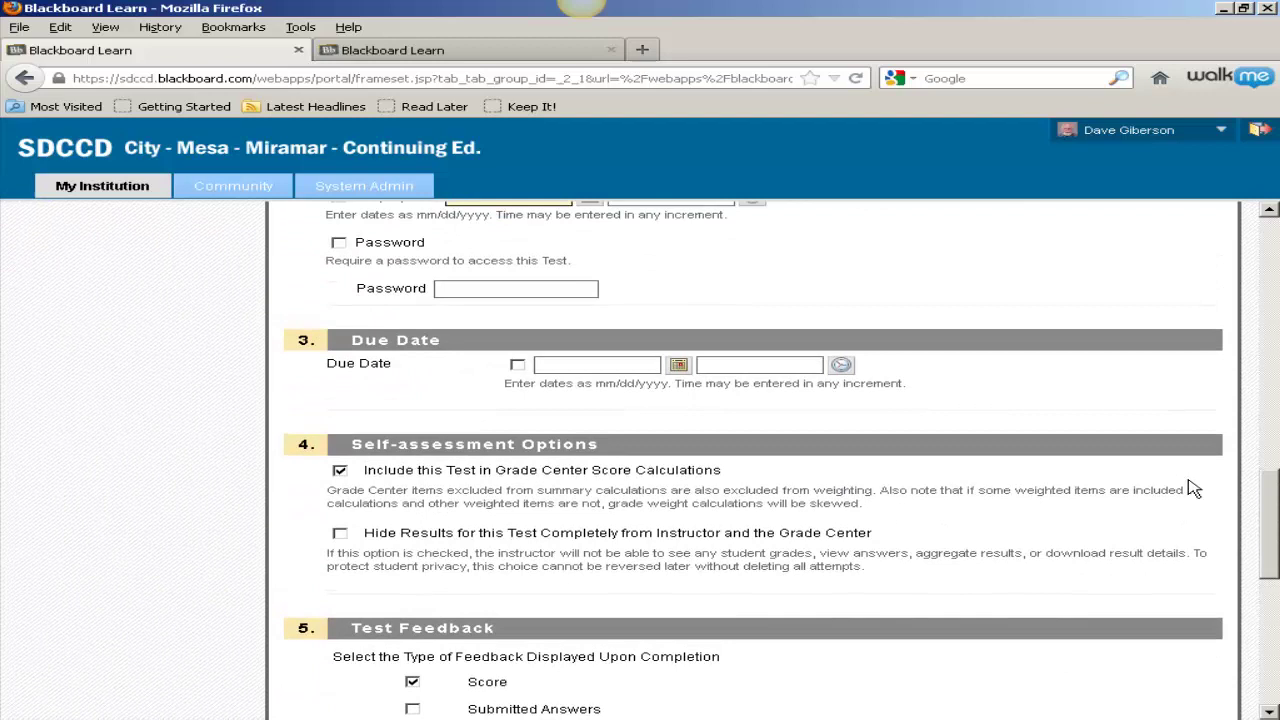
# Give the test a due date of 01/09/2013 and save the test options.
pyautogui.click(517, 365)
pyautogui.click(678, 365)
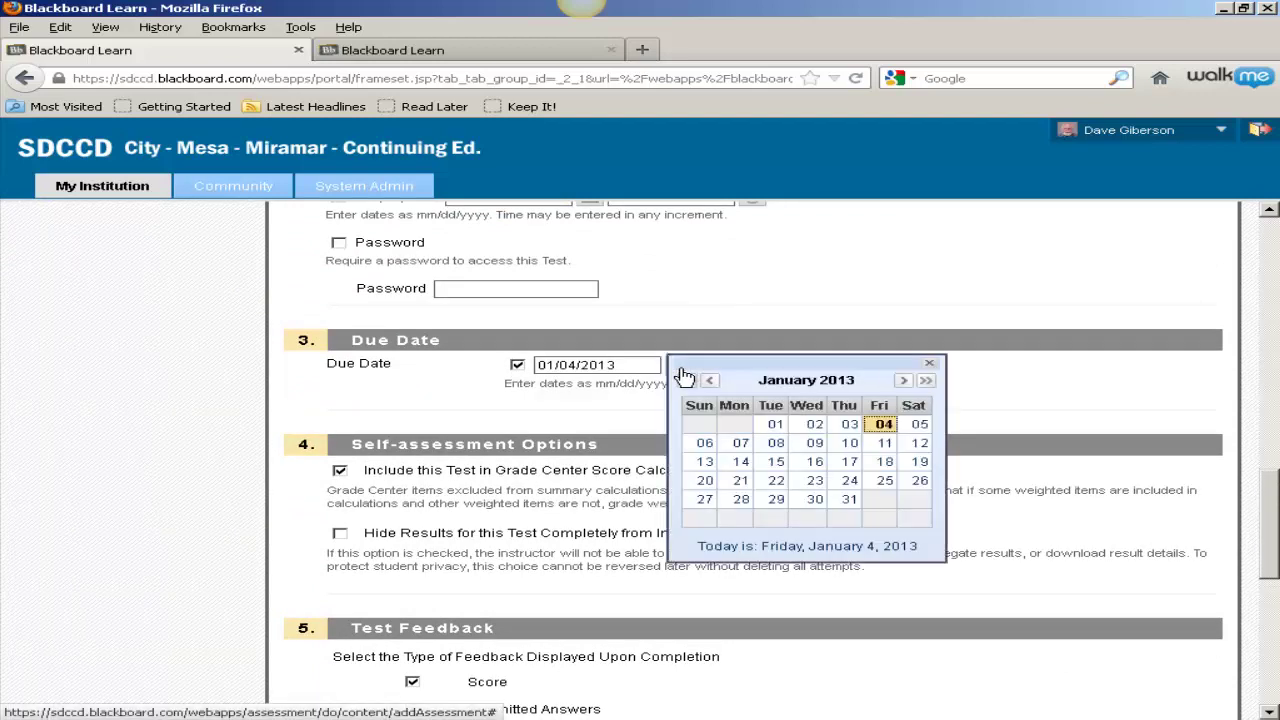
pyautogui.click(815, 443)
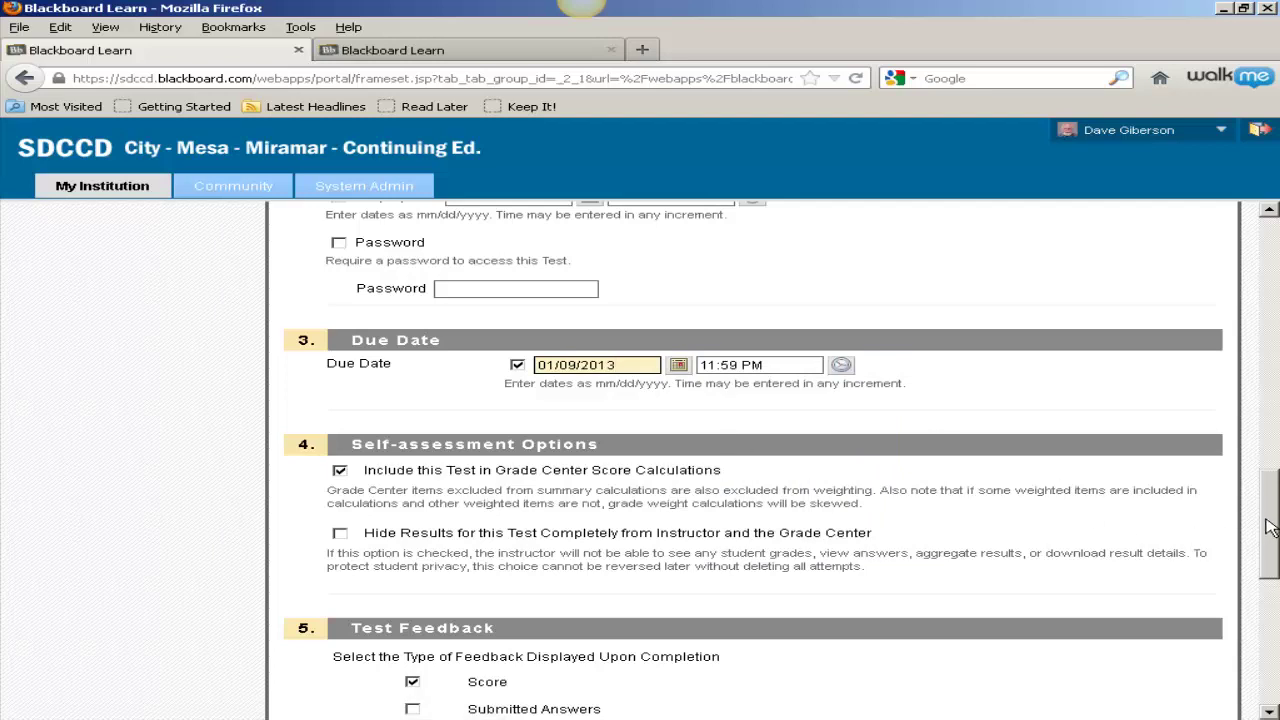
pyautogui.moveTo(1270, 527); pyautogui.dragTo(1270, 668)
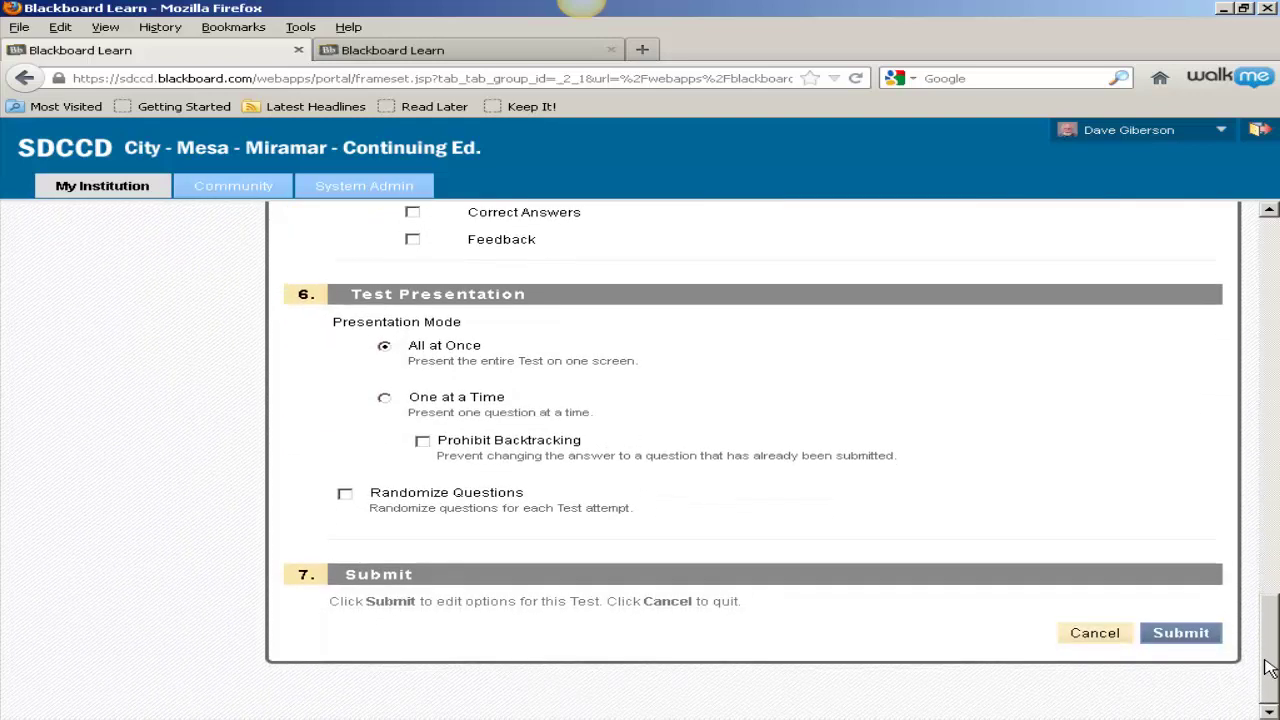
pyautogui.click(1172, 636)
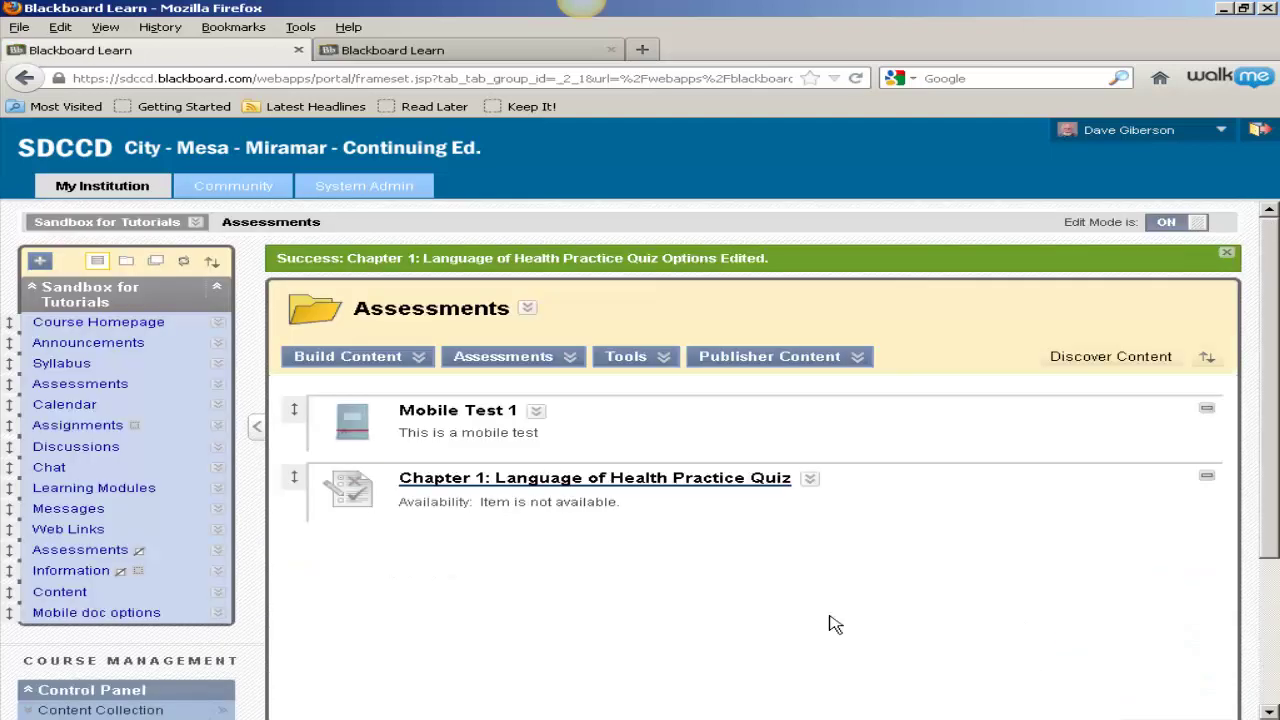
# Check the January 9 quiz event, due 11:59 PM, in the course calendar without changing it.
pyautogui.click(68, 406)
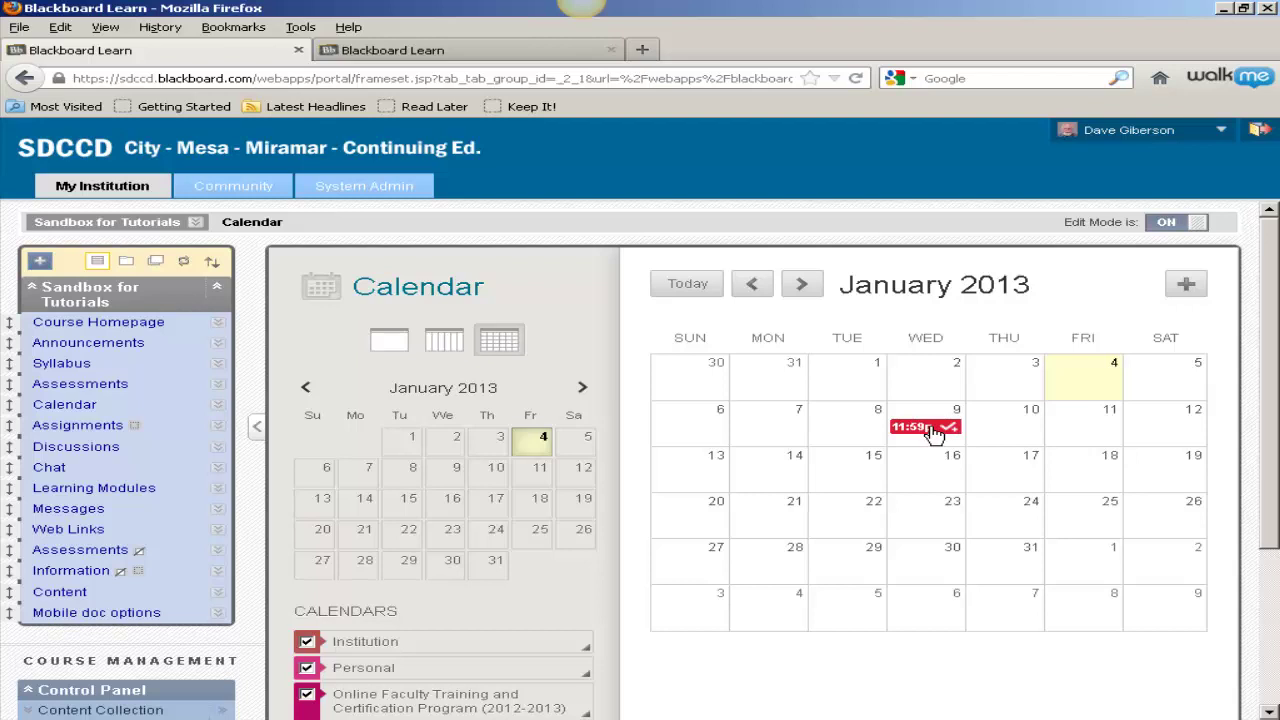
pyautogui.click(925, 427)
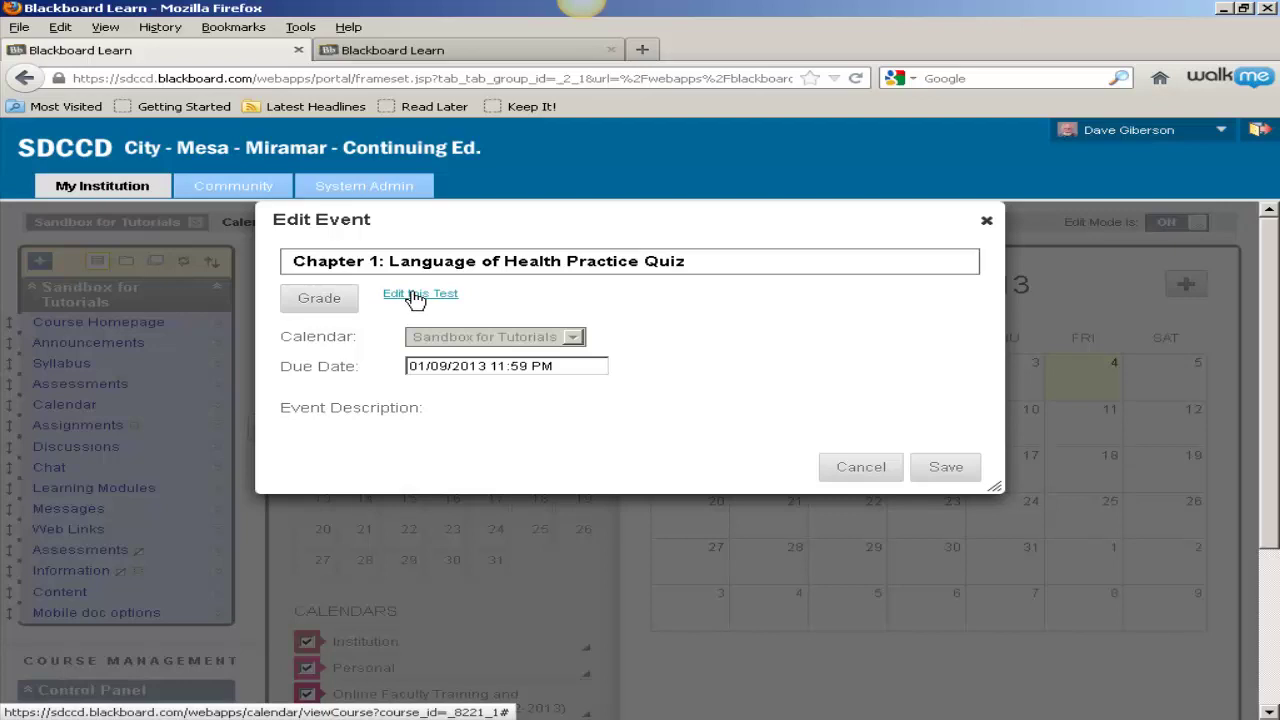
pyautogui.click(857, 478)
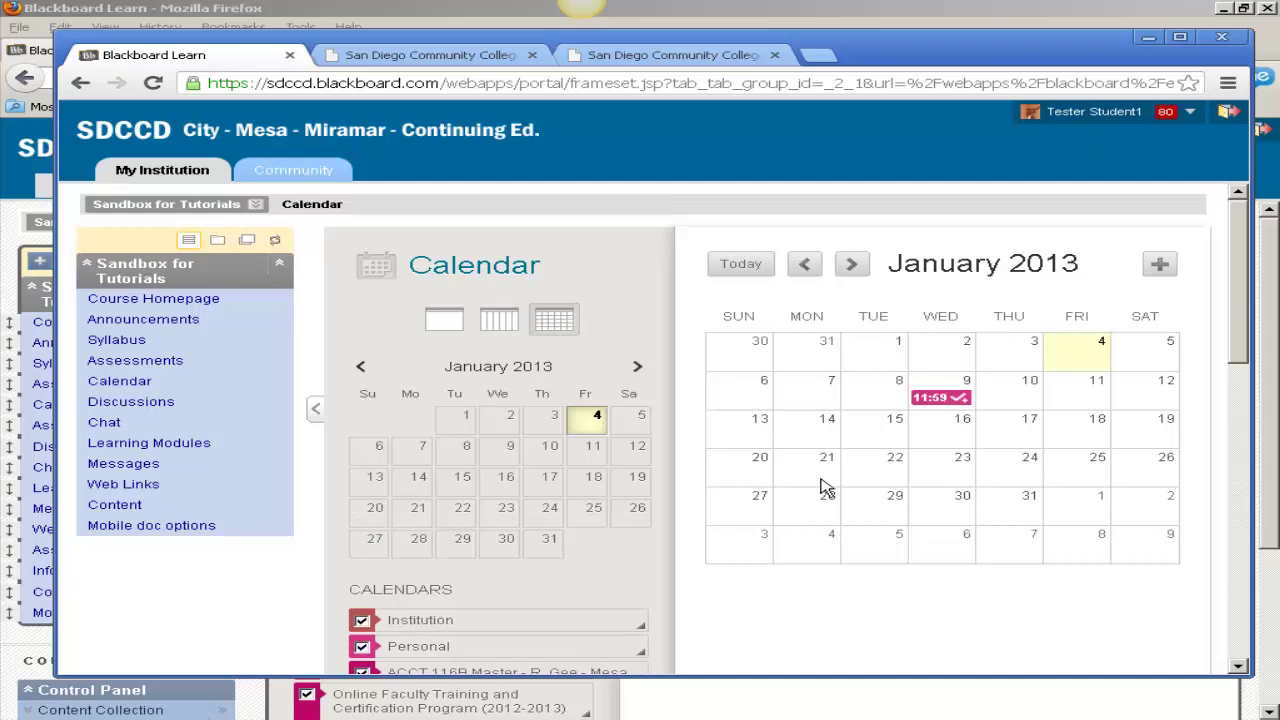
pyautogui.moveTo(1248, 354); pyautogui.dragTo(1186, 577)
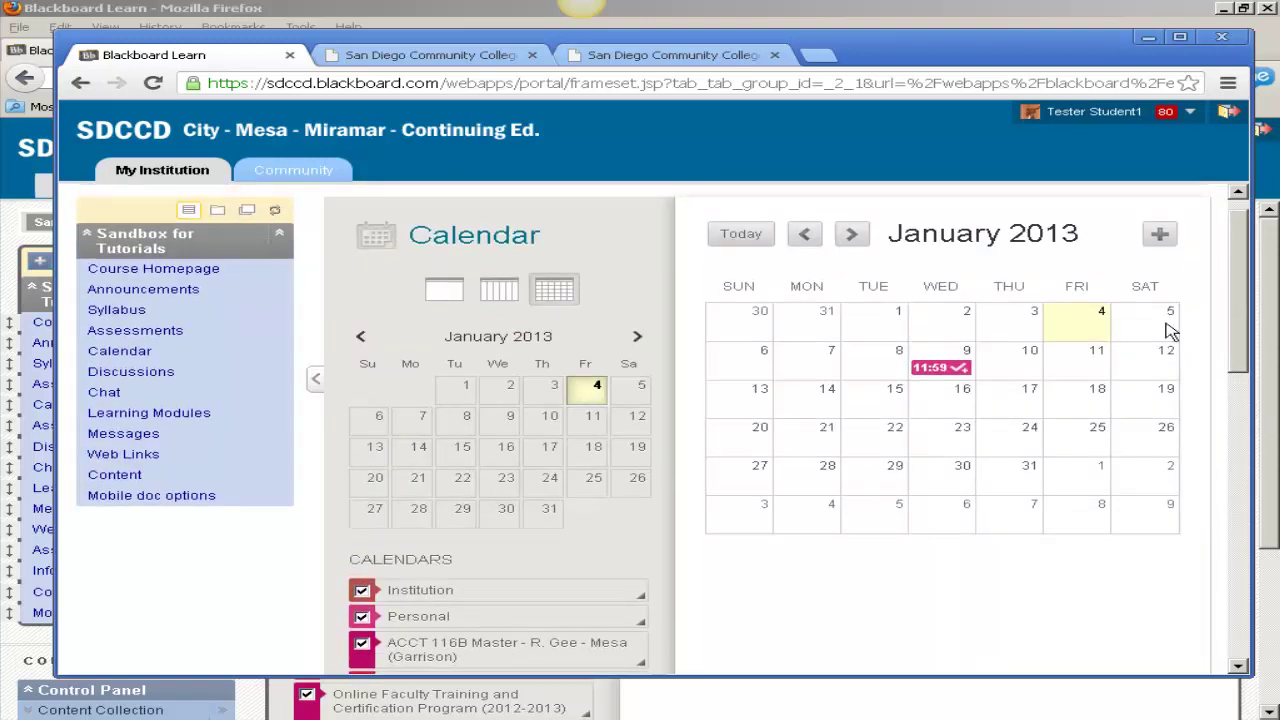
pyautogui.click(938, 372)
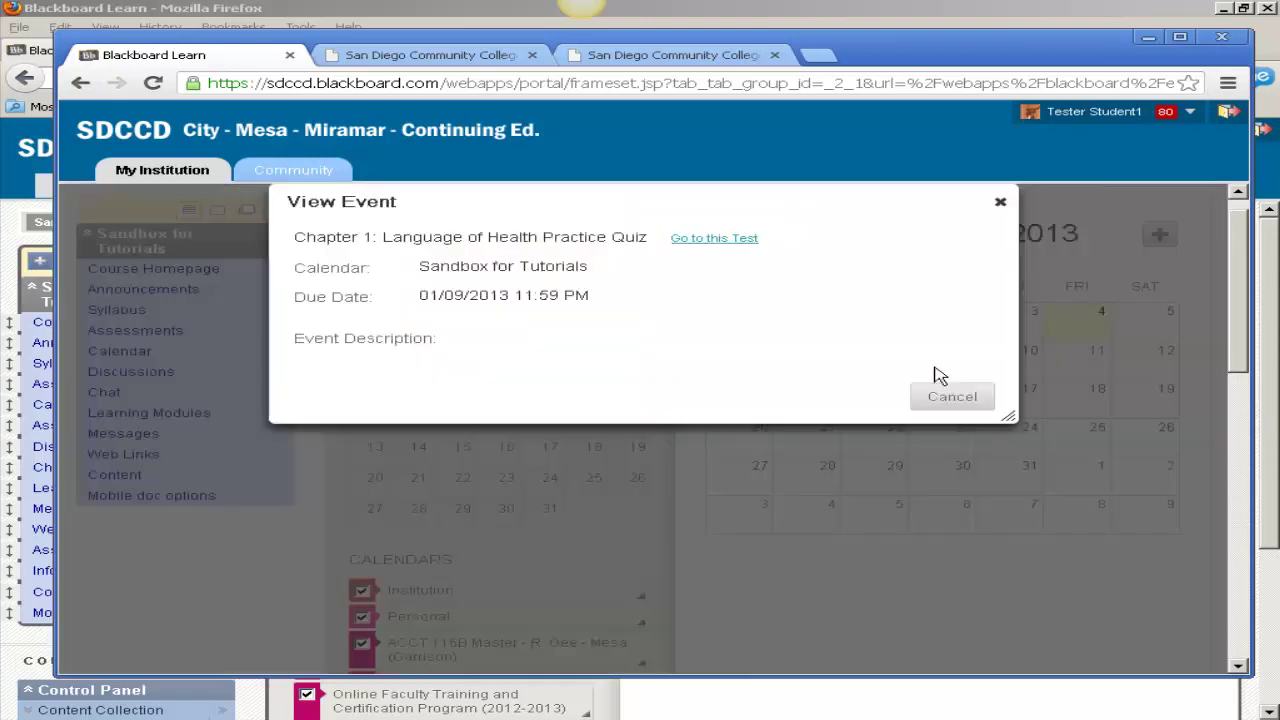
pyautogui.click(727, 246)
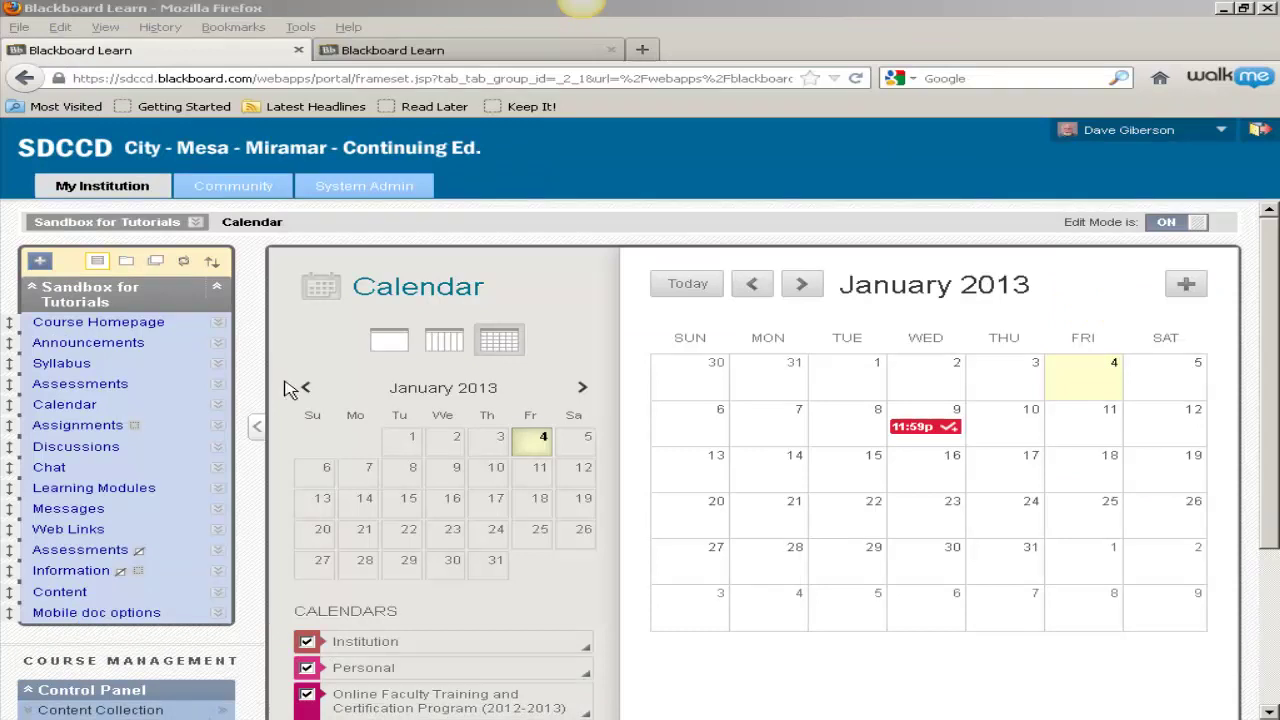
# Create an assignment 'Why is there air?' with instructions 'Explain in detail below why there is air.'.
pyautogui.click(80, 428)
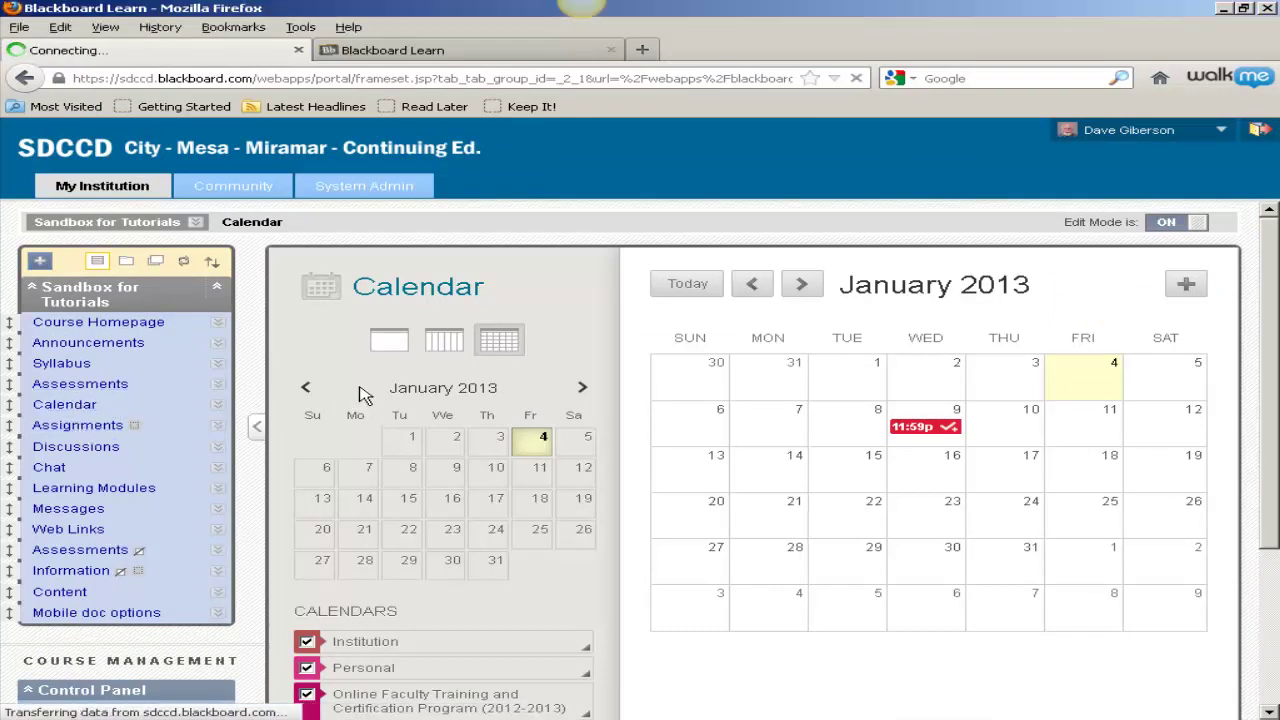
pyautogui.click(505, 324)
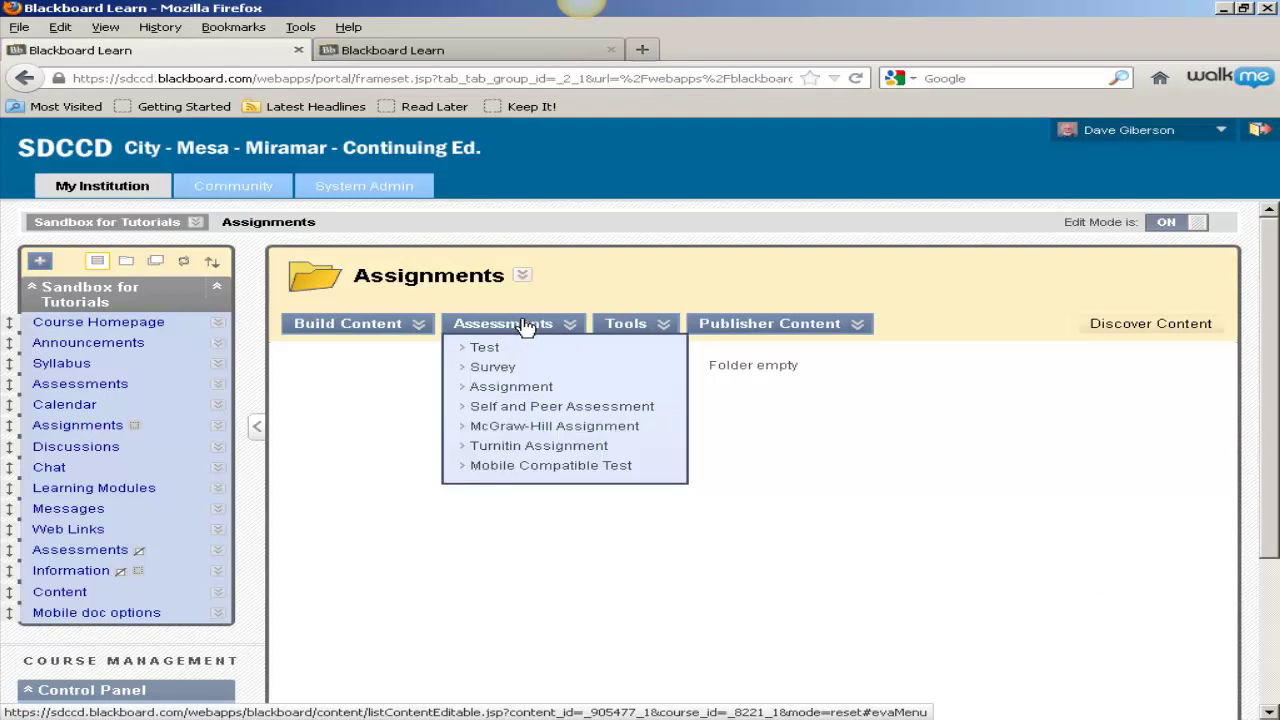
pyautogui.click(507, 391)
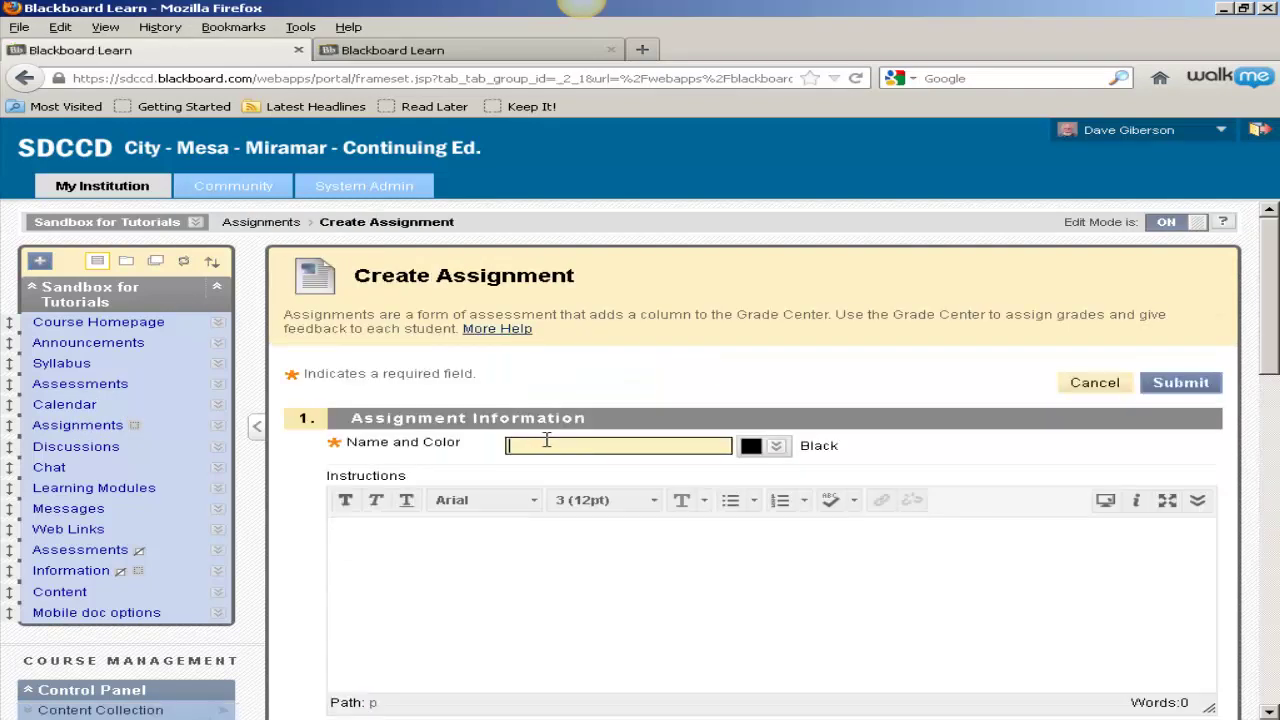
pyautogui.click(545, 445)
pyautogui.write('Why is there air?')
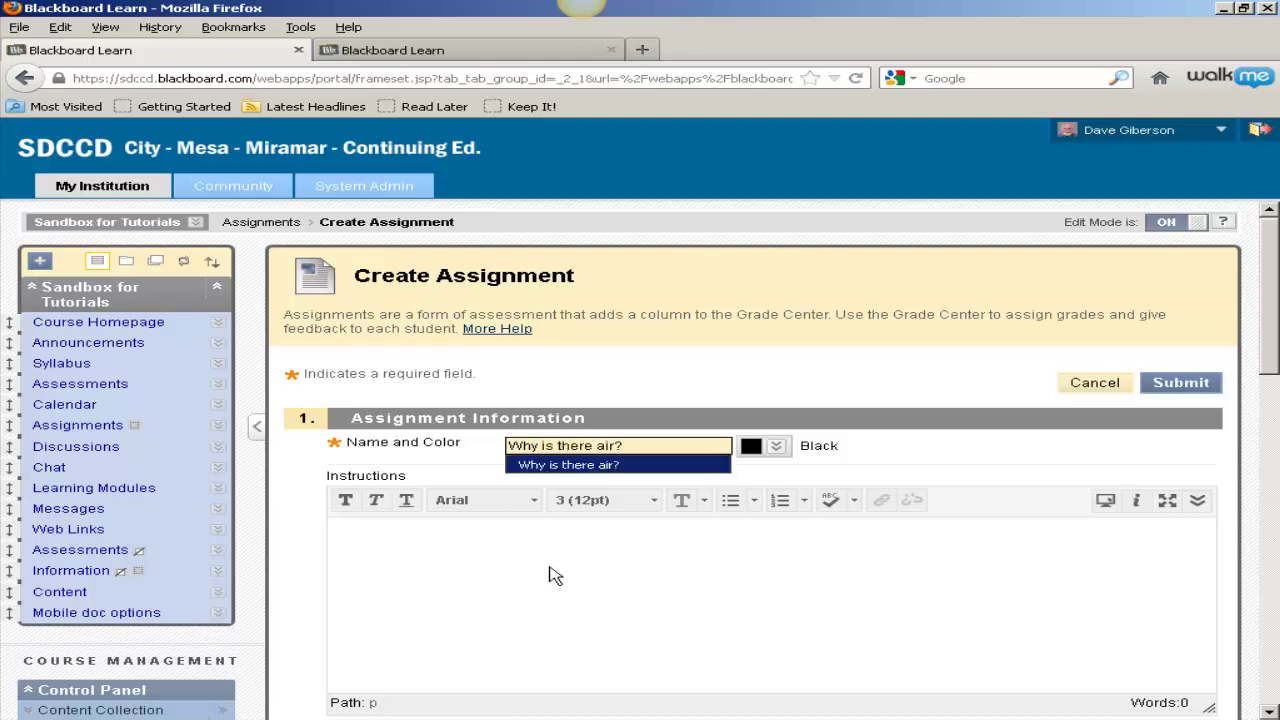
pyautogui.click(476, 553)
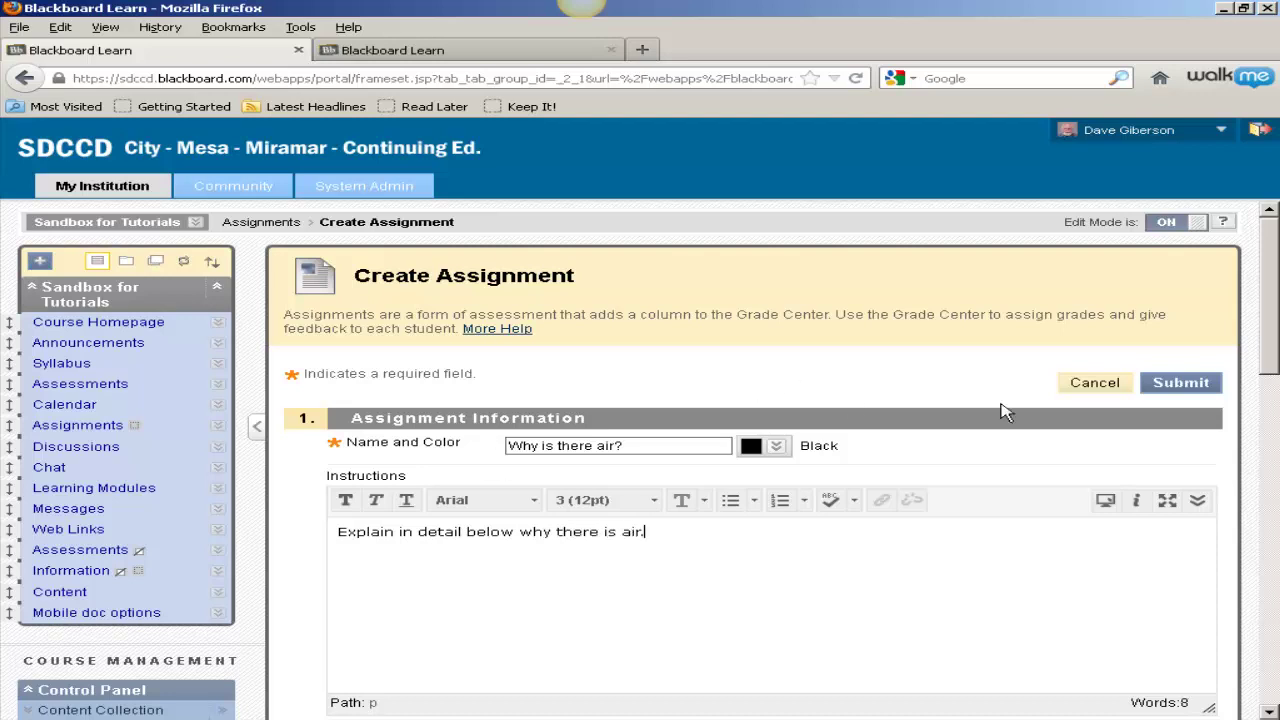
pyautogui.moveTo(1268, 357); pyautogui.dragTo(1262, 612)
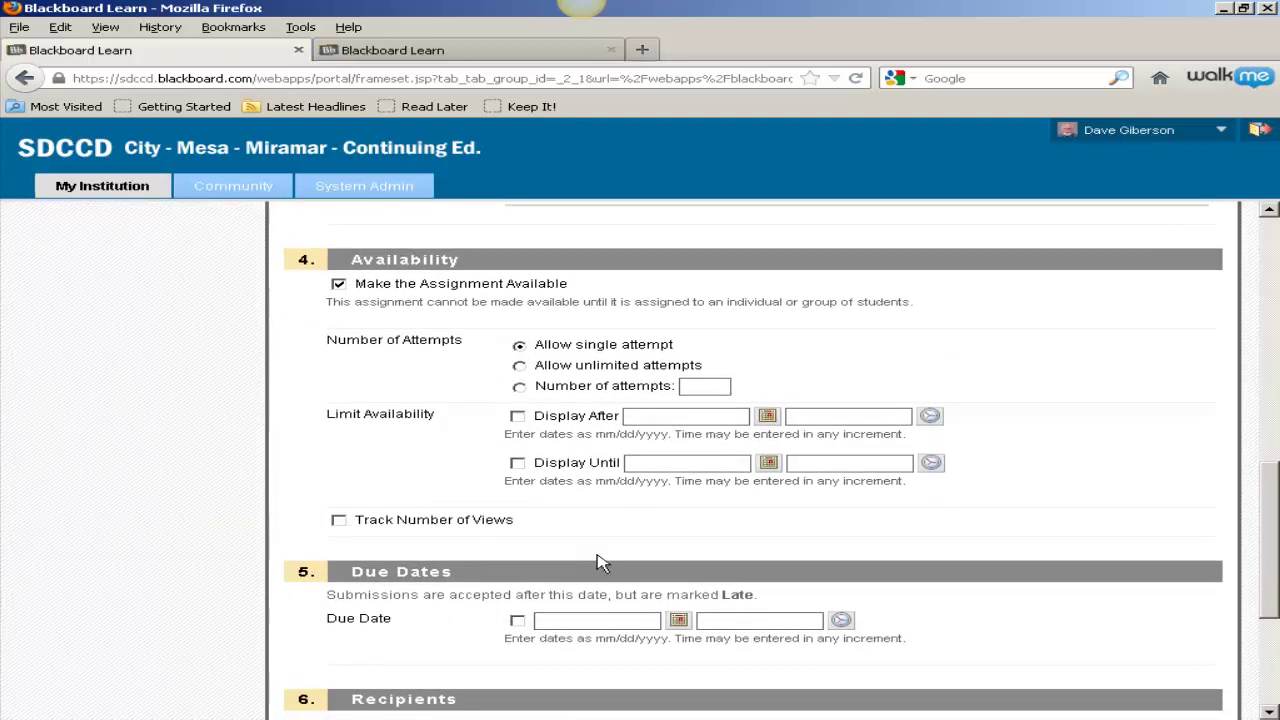
# Set the assignment due date to 01/16/2013 at 11:59 PM and submit, dismissing the points warning.
pyautogui.click(517, 621)
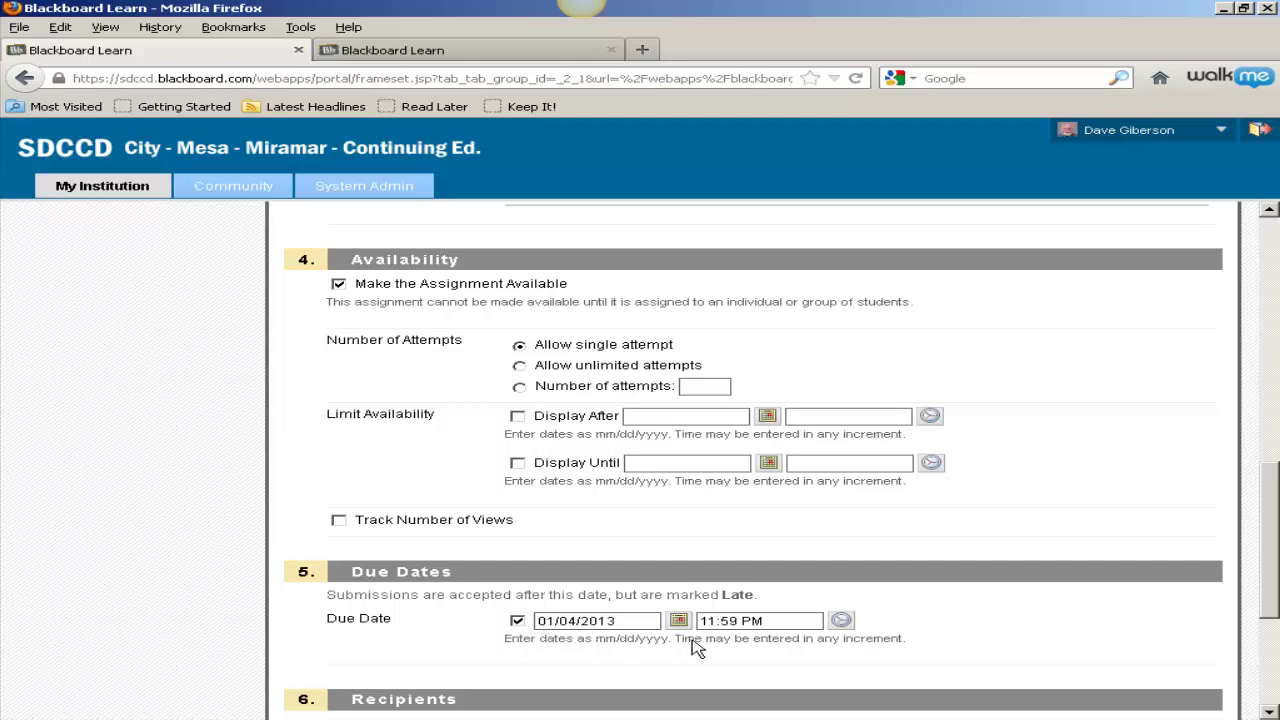
pyautogui.click(840, 621)
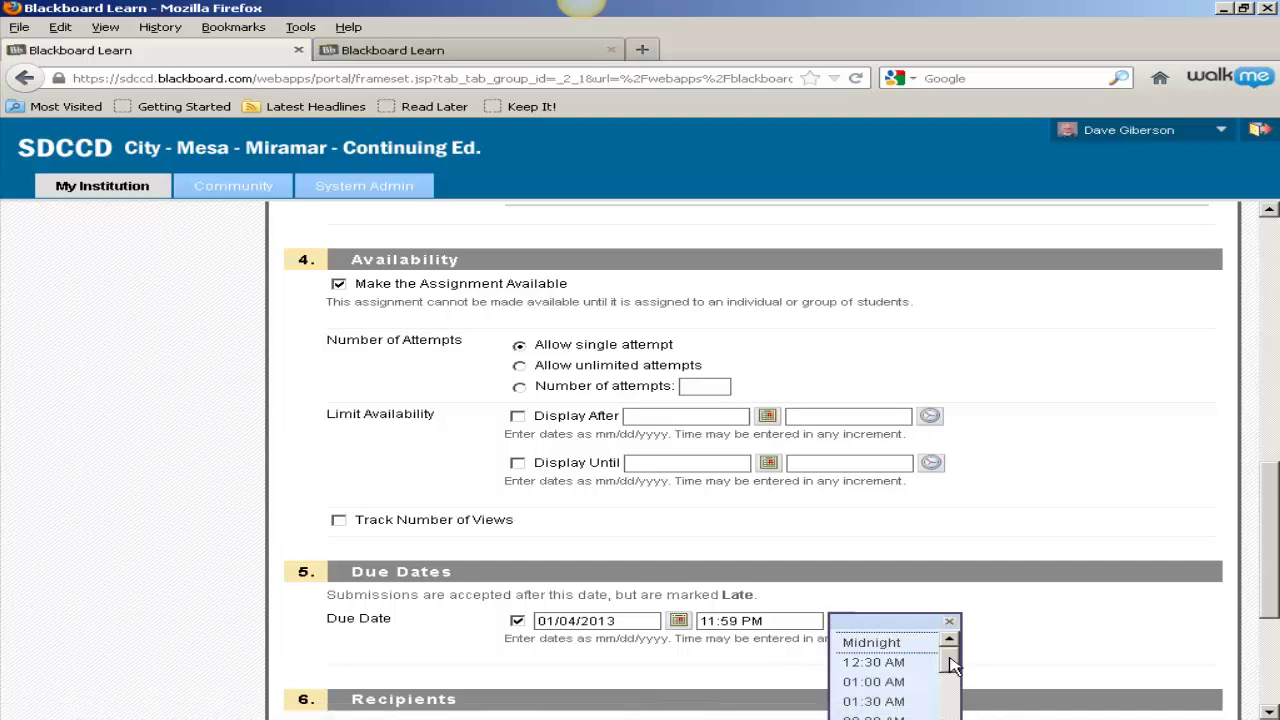
pyautogui.click(725, 645)
pyautogui.click(678, 620)
pyautogui.scroll(-4, 800, 600)
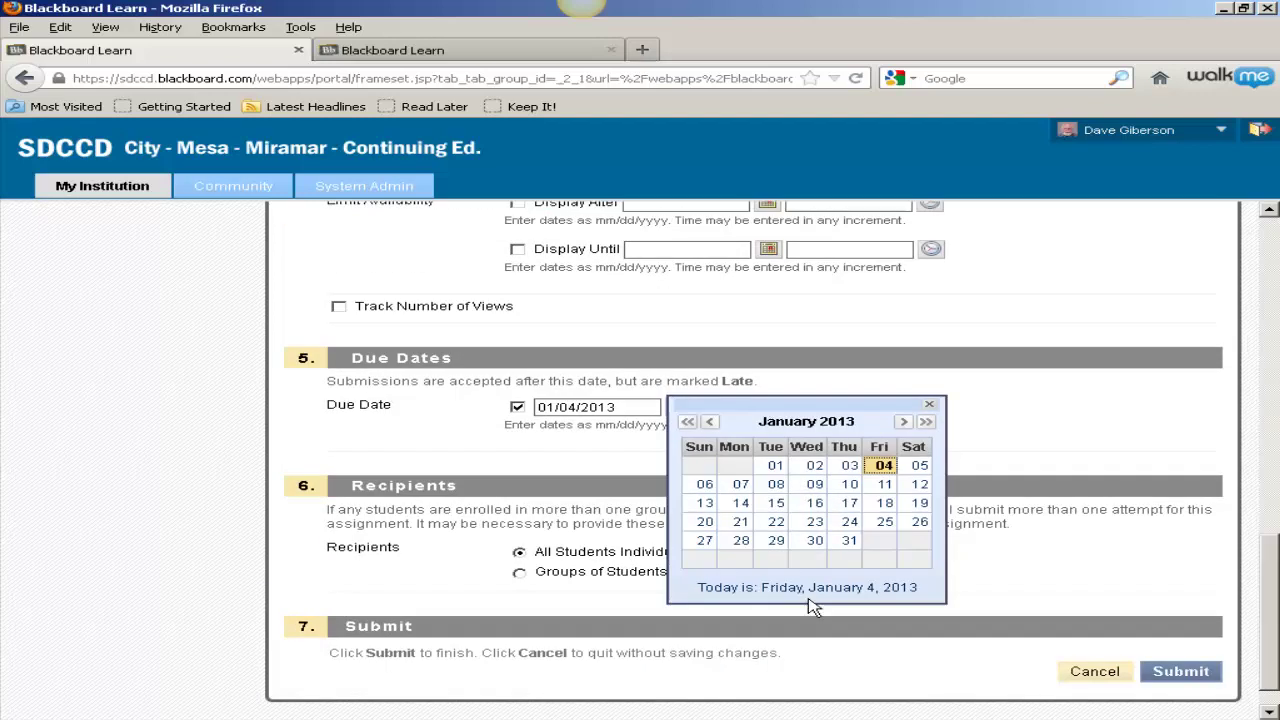
pyautogui.click(815, 503)
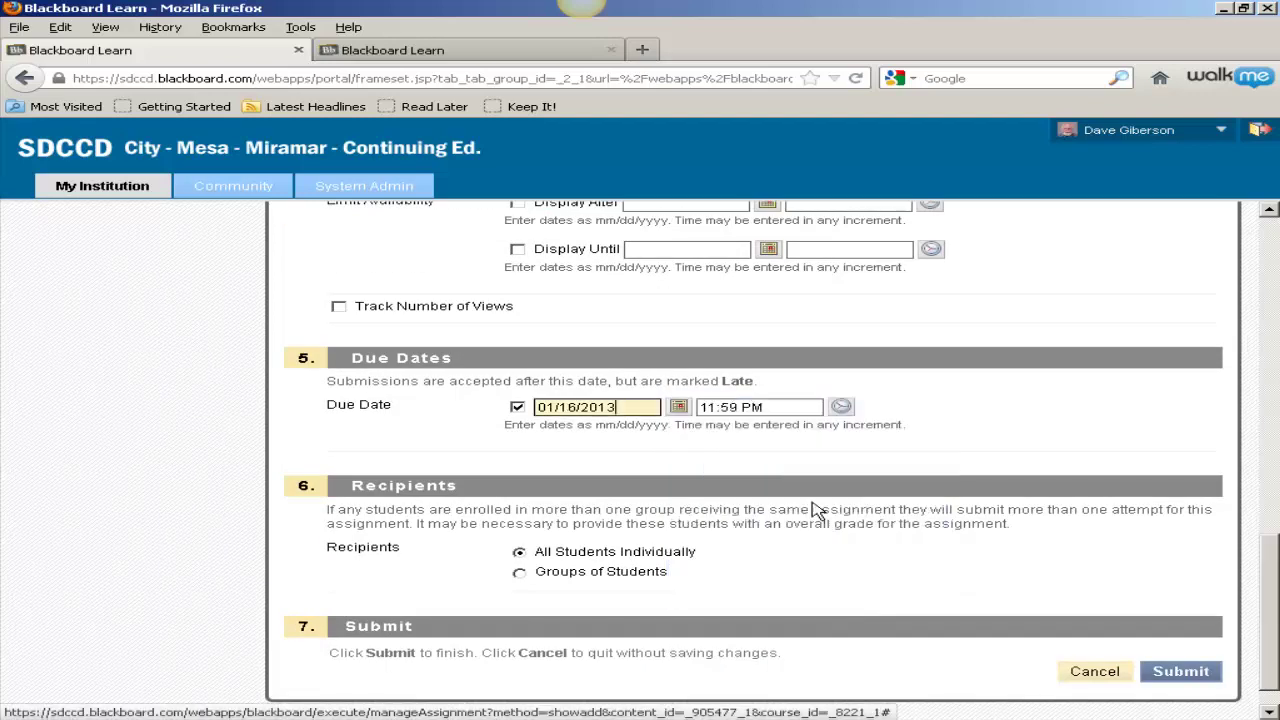
pyautogui.click(1181, 674)
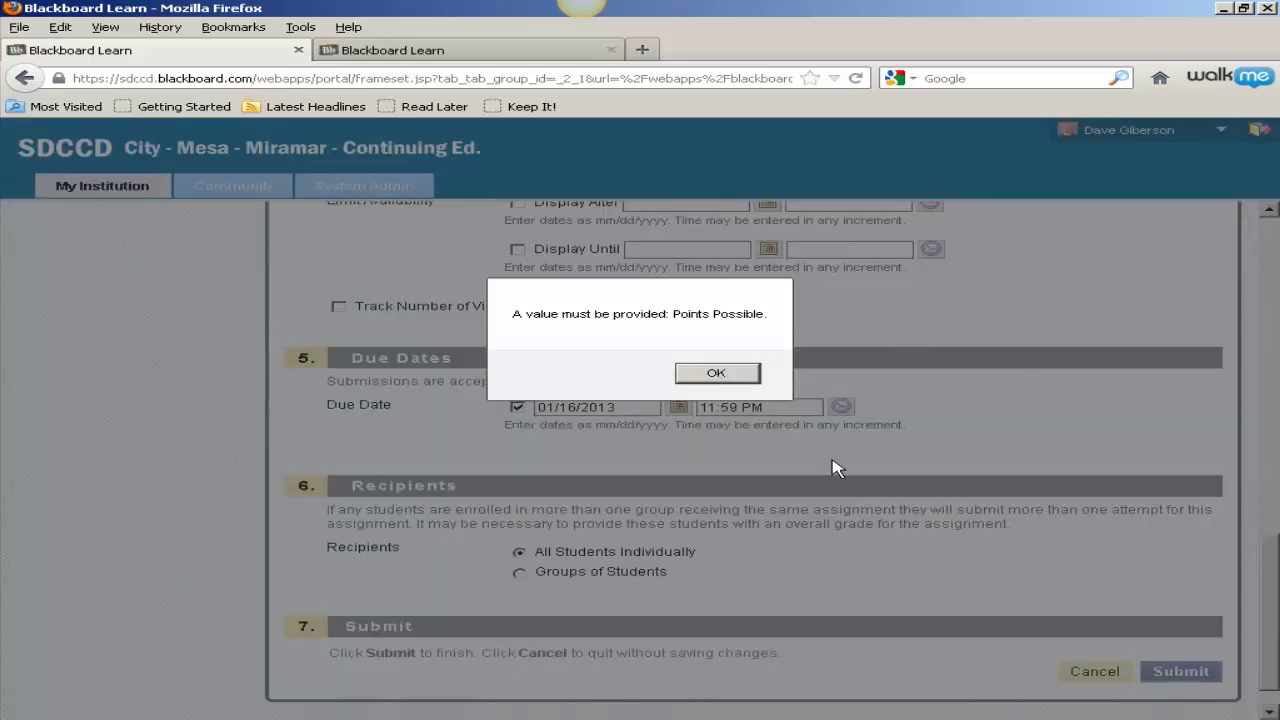
pyautogui.click(716, 373)
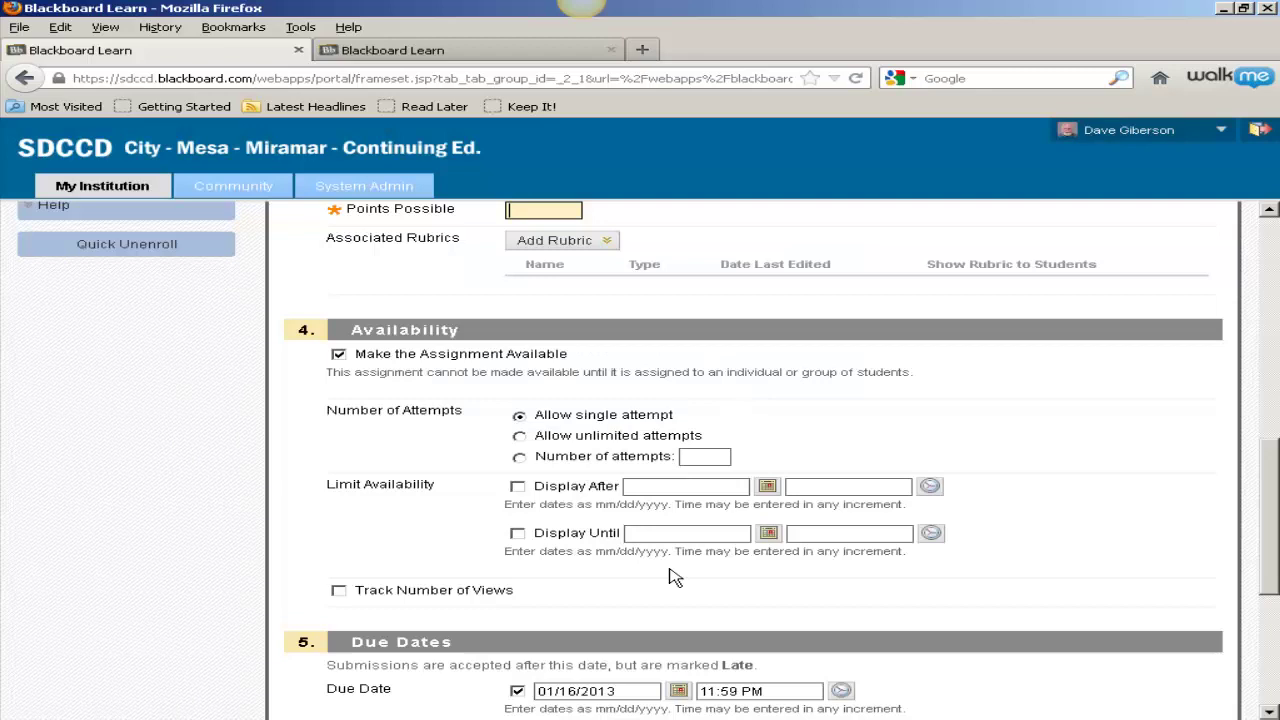
# Enter 10 as Points Possible and submit the assignment again.
pyautogui.scroll(4, 674, 657)
pyautogui.click(547, 425)
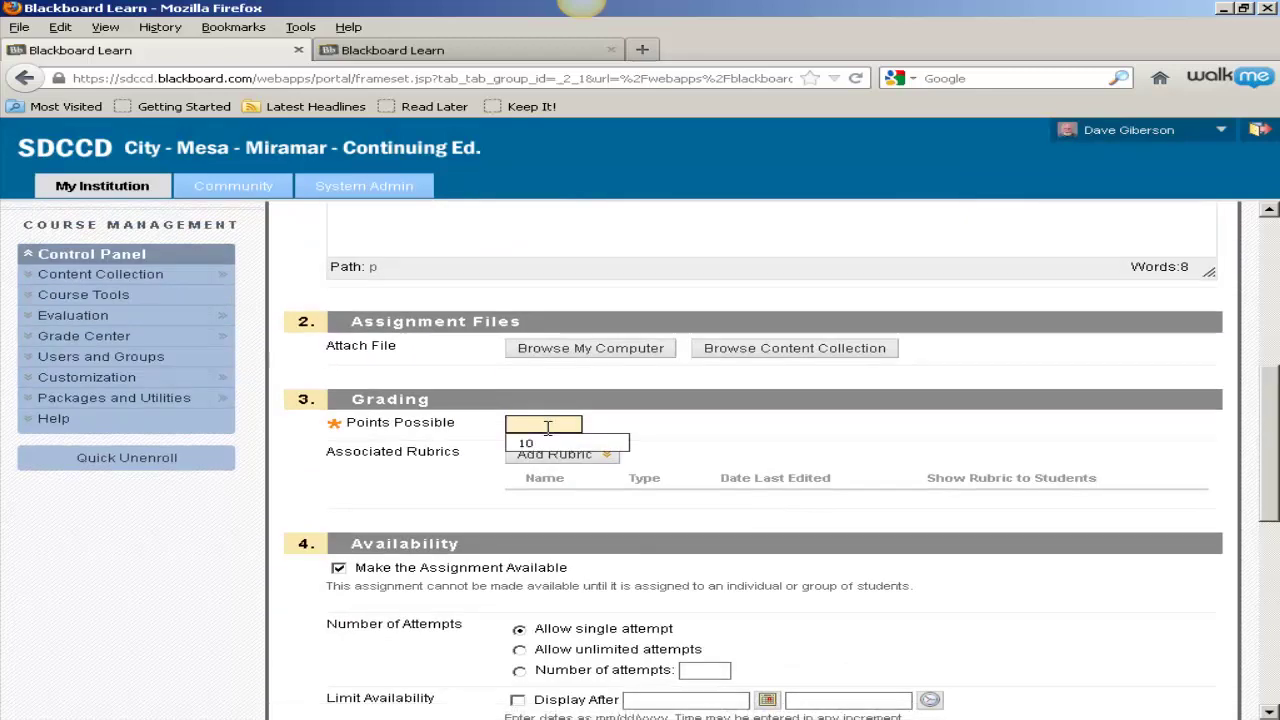
pyautogui.write('10')
pyautogui.scroll(-10, 1270, 393)
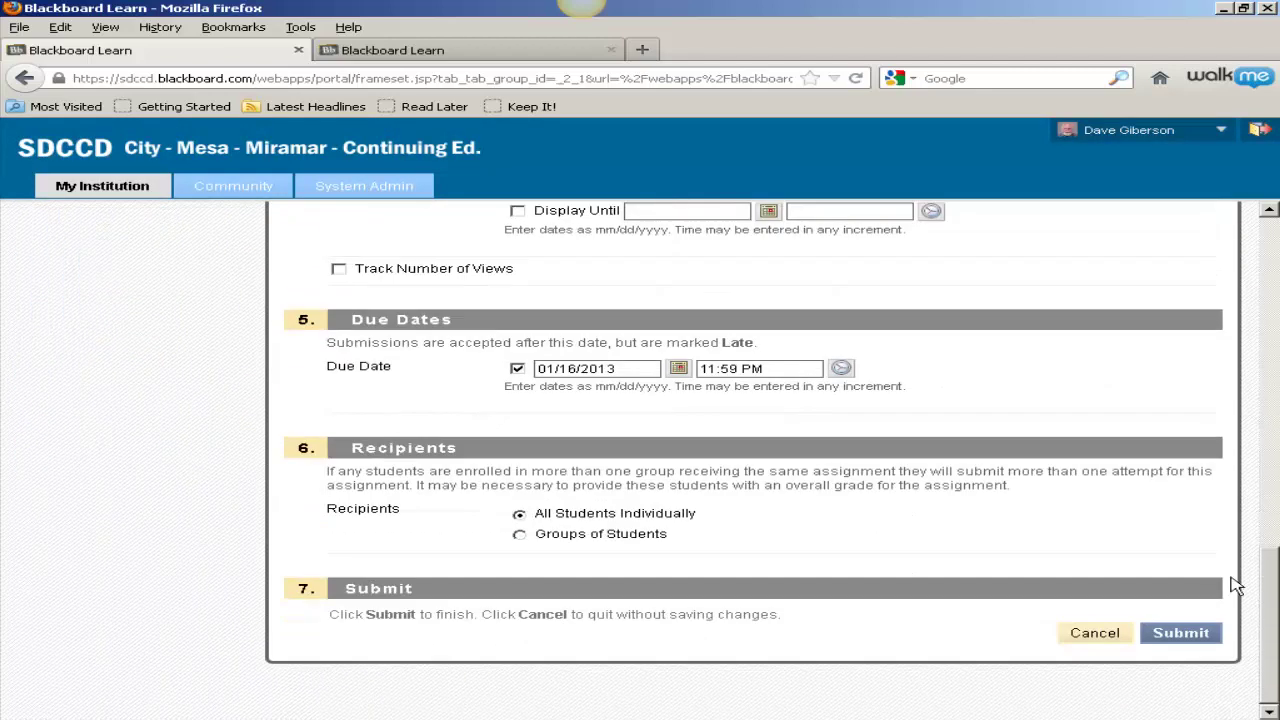
pyautogui.click(1178, 634)
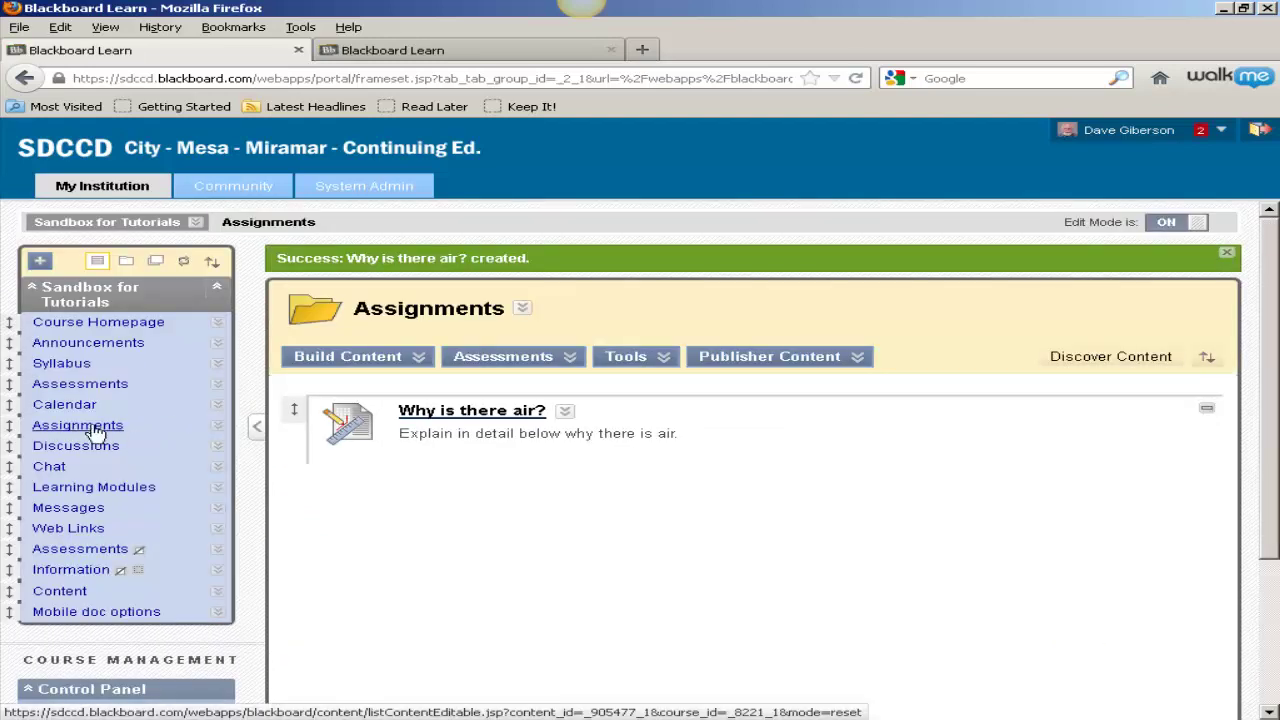
# Check the January 16 assignment due event in the course calendar without changing it.
pyautogui.click(70, 405)
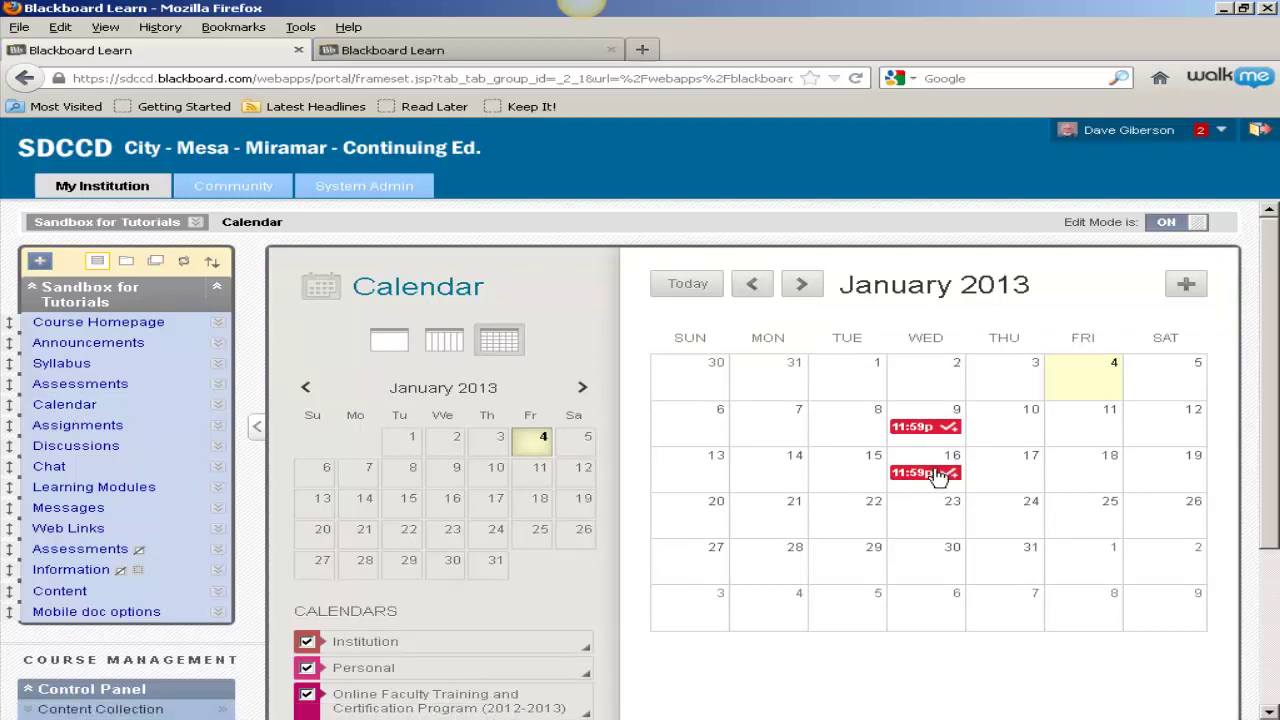
pyautogui.click(925, 474)
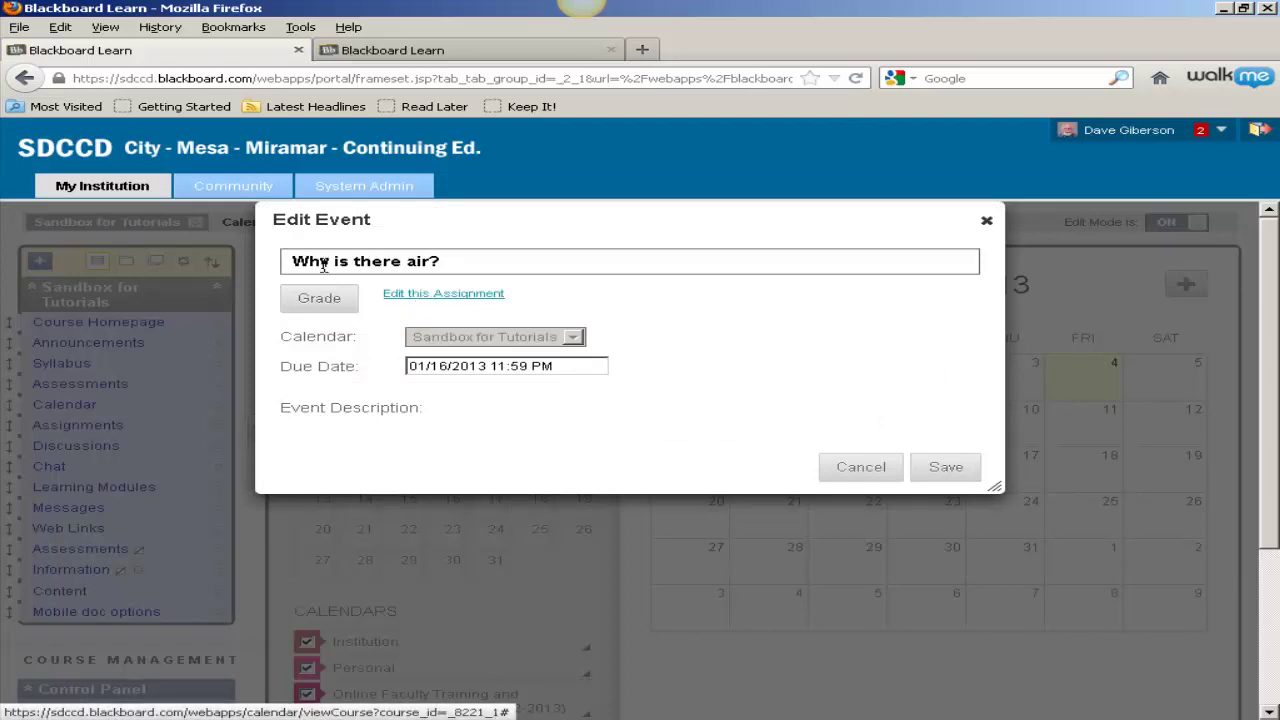
pyautogui.click(848, 467)
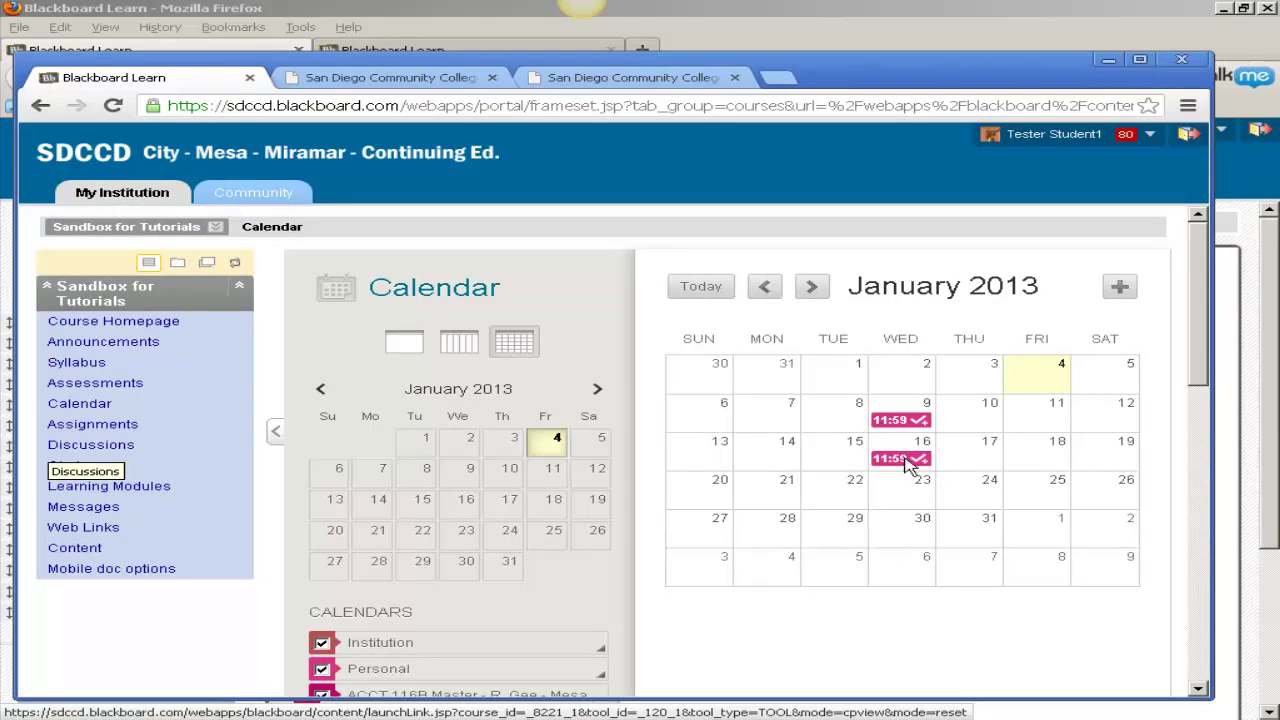
# As a student, open the assignment's due event and go to the assignment.
pyautogui.click(903, 460)
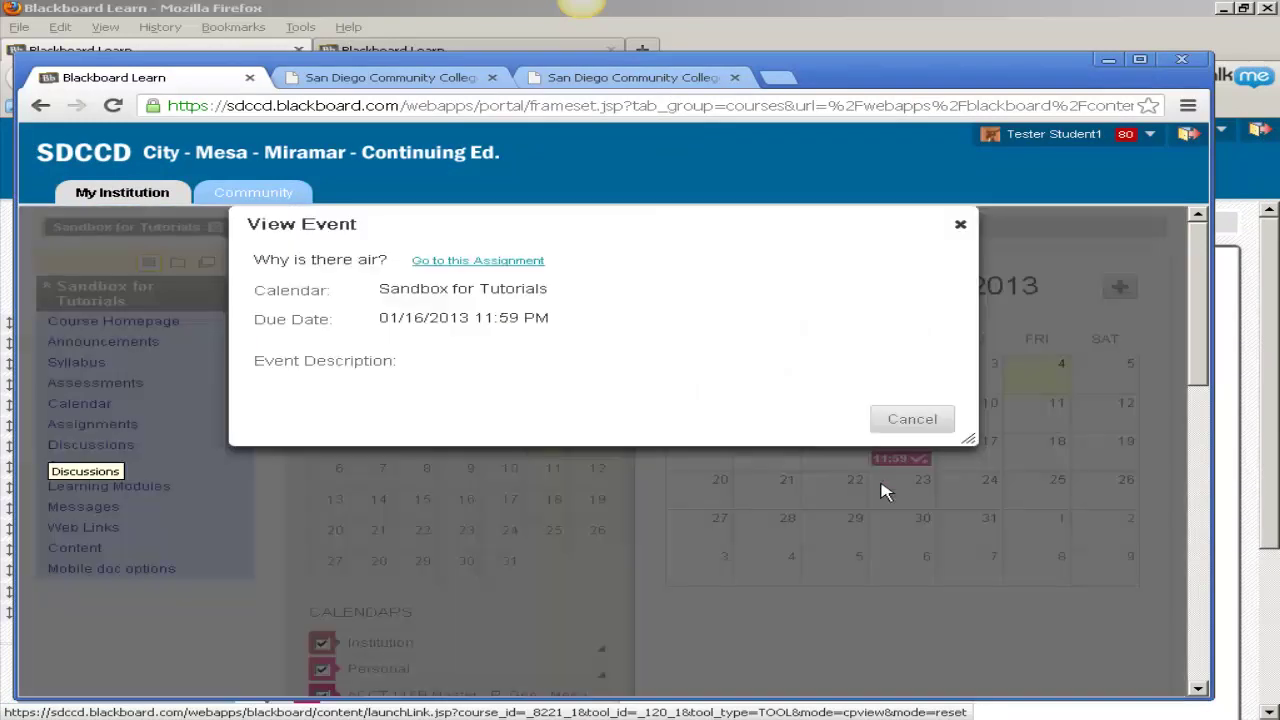
pyautogui.click(514, 270)
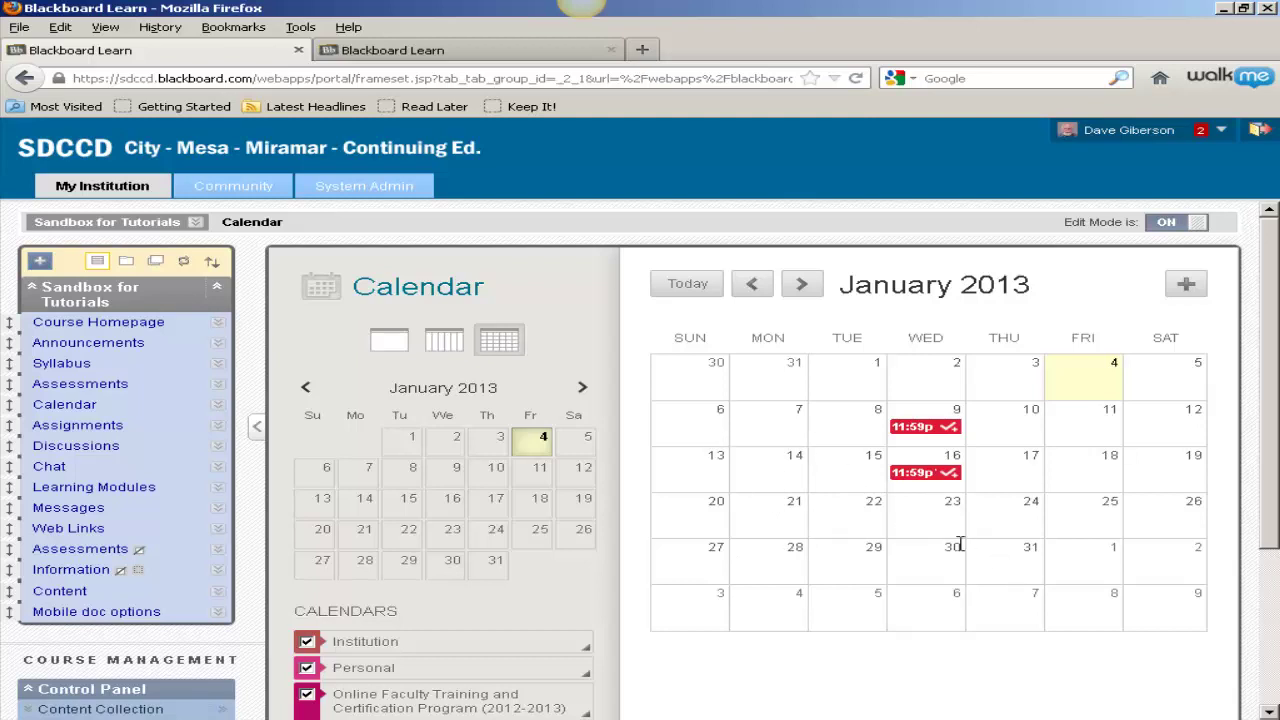
# Start a new January 7 event titled 'Chapter 1 Discussion'.
pyautogui.click(783, 425)
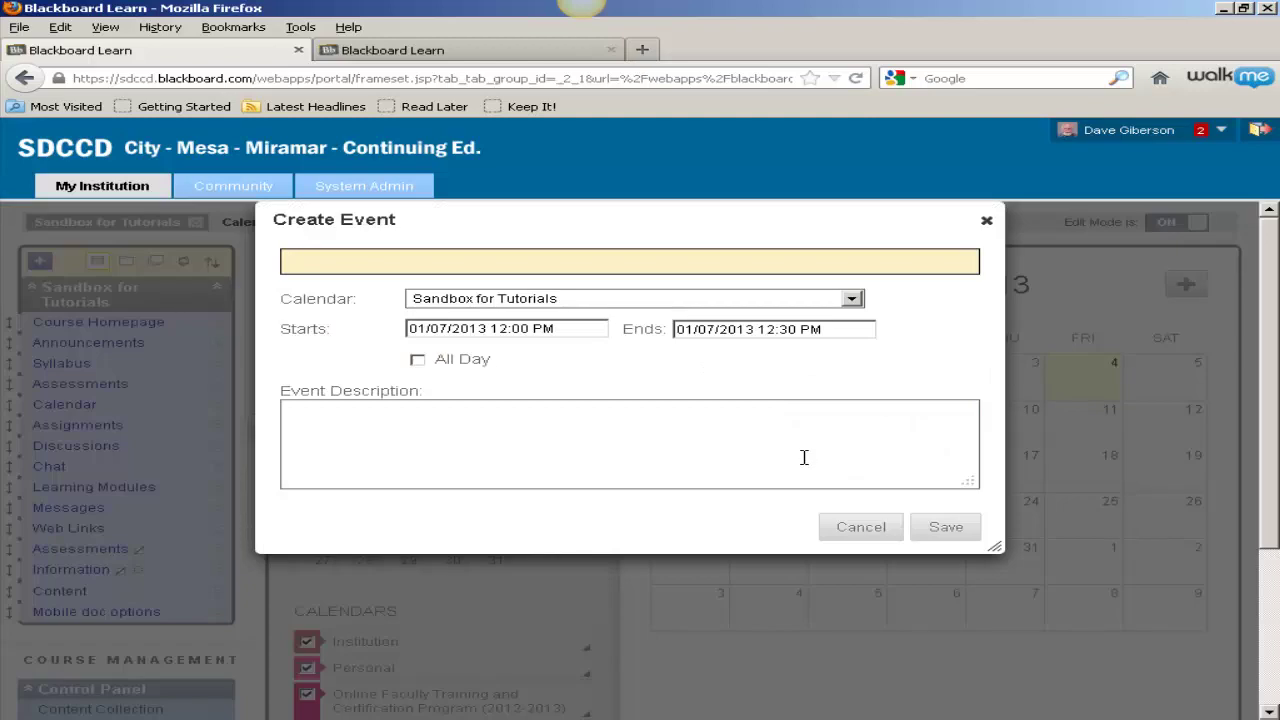
pyautogui.click(421, 272)
pyautogui.write('Disc')
pyautogui.press('BackSpace')
pyautogui.press('BackSpace')
pyautogui.press('BackSpace')
pyautogui.press('BackSpace')
pyautogui.write('Chapter 1 Discvussi')
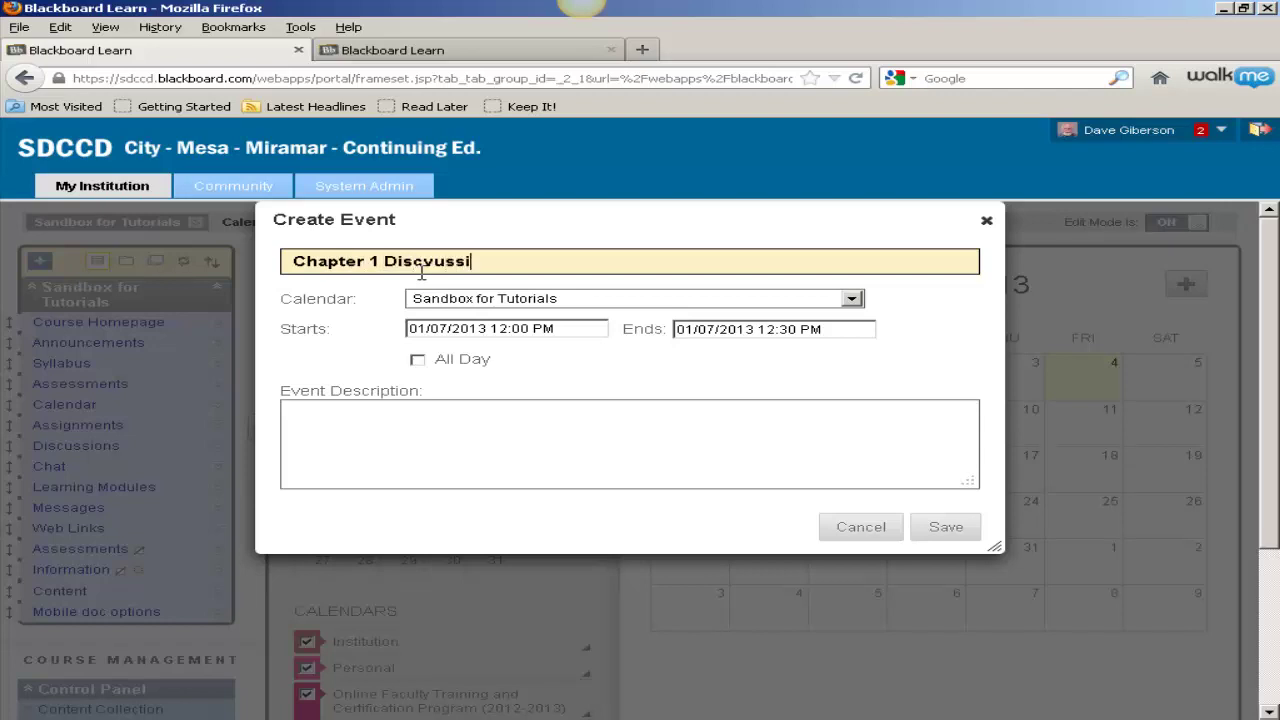
pyautogui.write('on')
pyautogui.press('BackSpace')
pyautogui.press('BackSpace')
pyautogui.press('BackSpace')
pyautogui.press('BackSpace')
pyautogui.press('BackSpace')
pyautogui.press('BackSpace')
pyautogui.press('BackSpace')
pyautogui.write('ussion')
# Set the event to start 01/07/2013 08:00 AM and end 01/31/2013 11:30 PM.
pyautogui.click(520, 328)
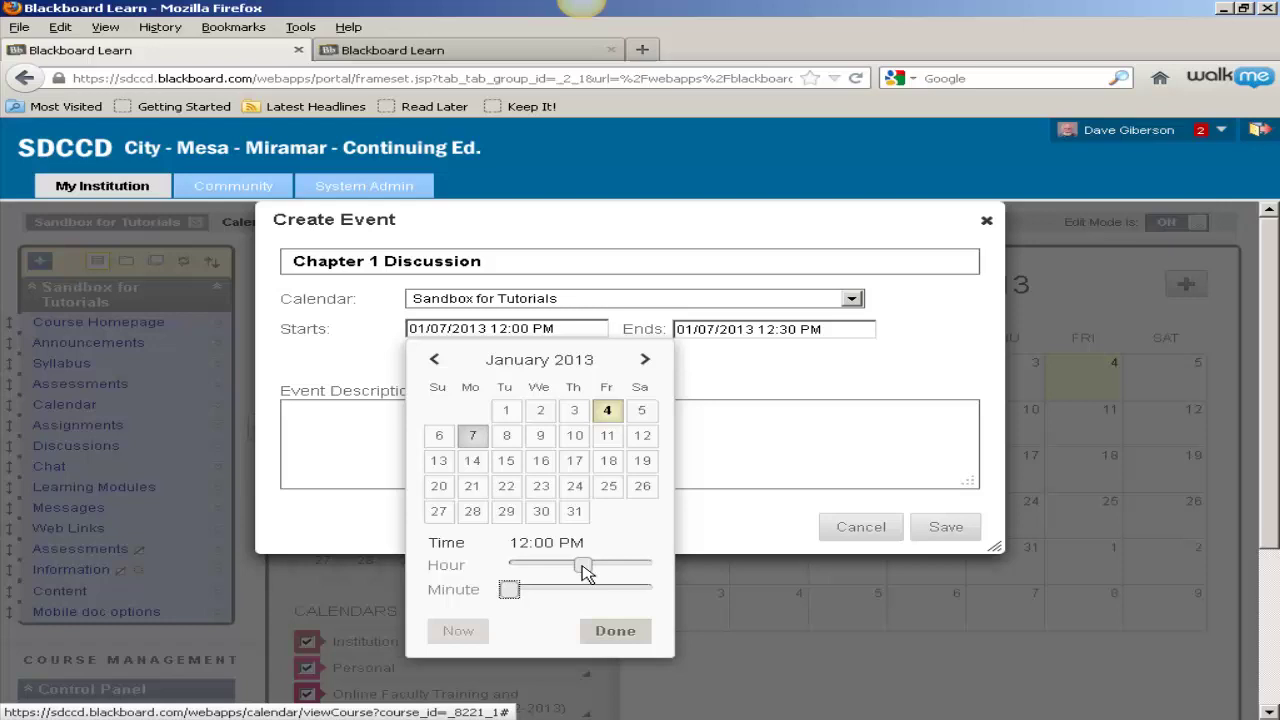
pyautogui.moveTo(584, 568); pyautogui.dragTo(557, 568)
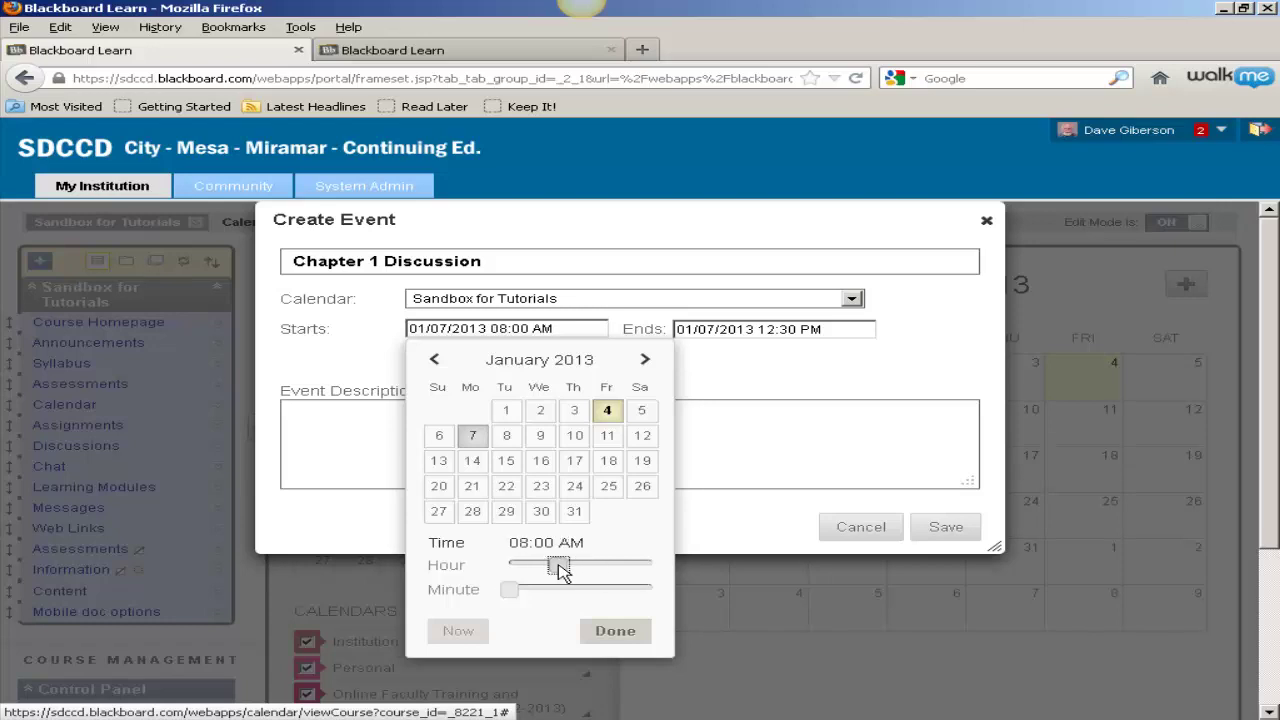
pyautogui.click(616, 632)
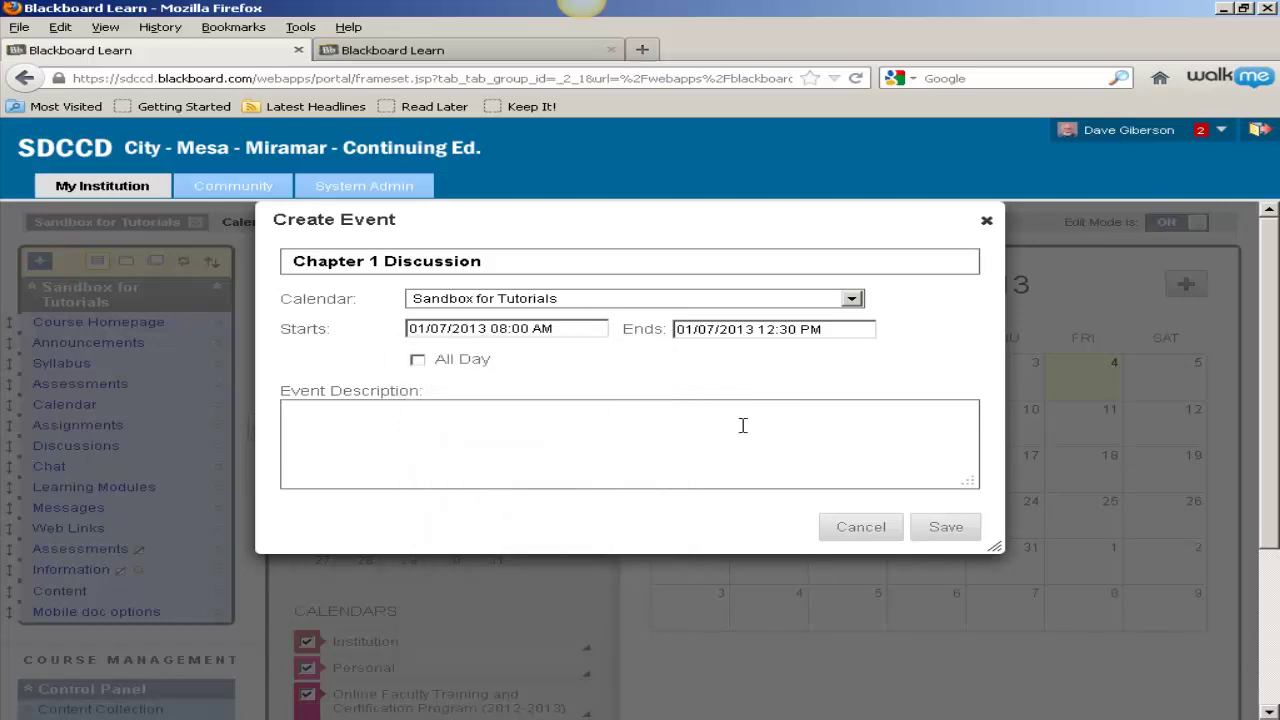
pyautogui.click(770, 330)
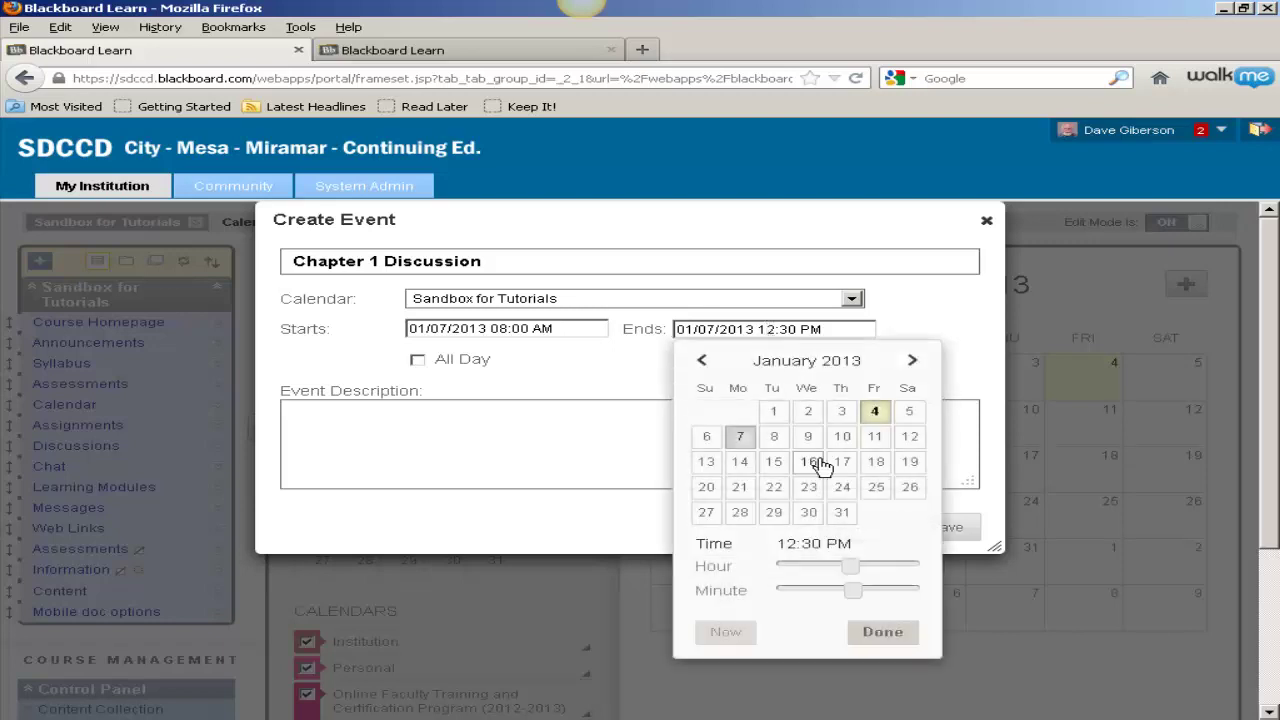
pyautogui.click(842, 518)
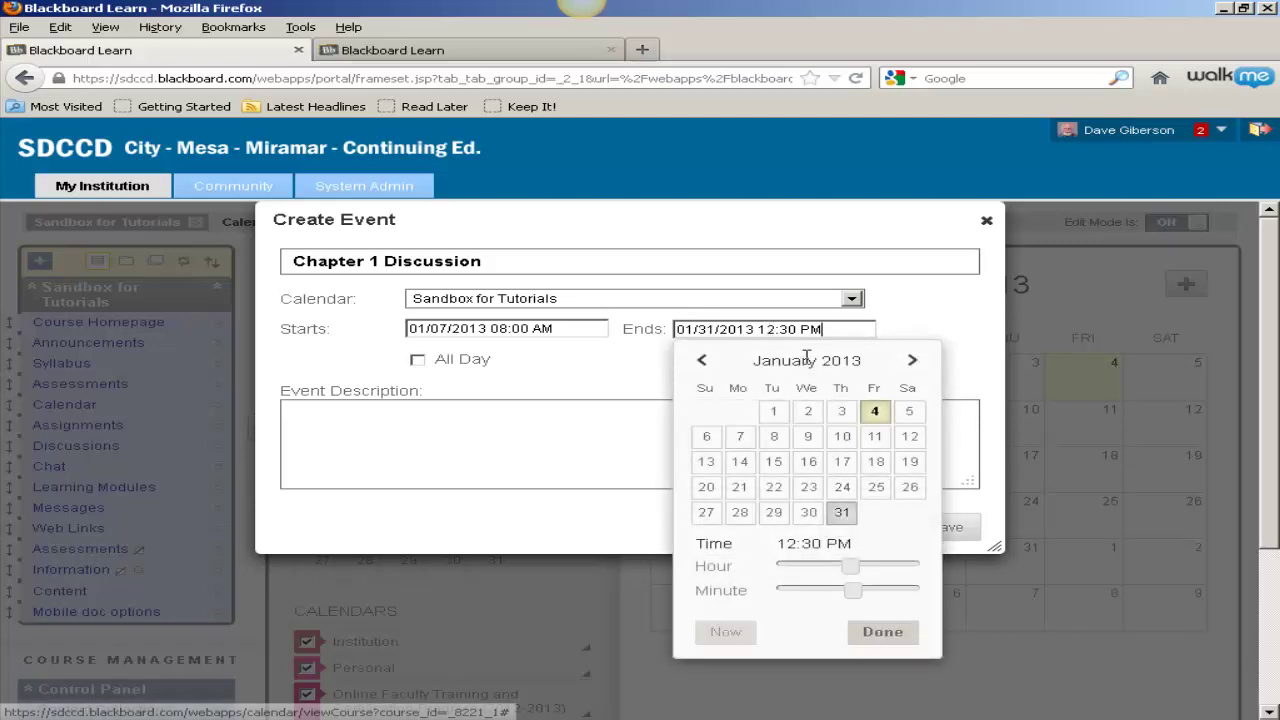
pyautogui.moveTo(858, 596); pyautogui.dragTo(928, 572)
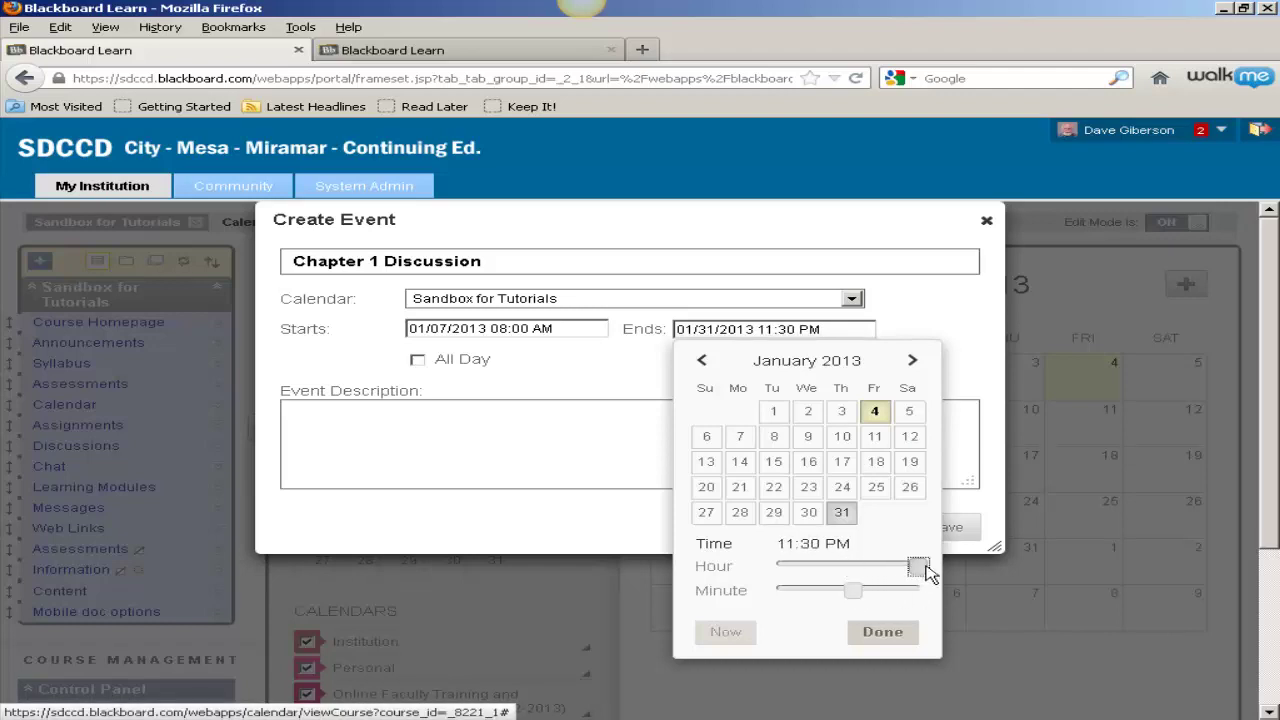
pyautogui.click(892, 638)
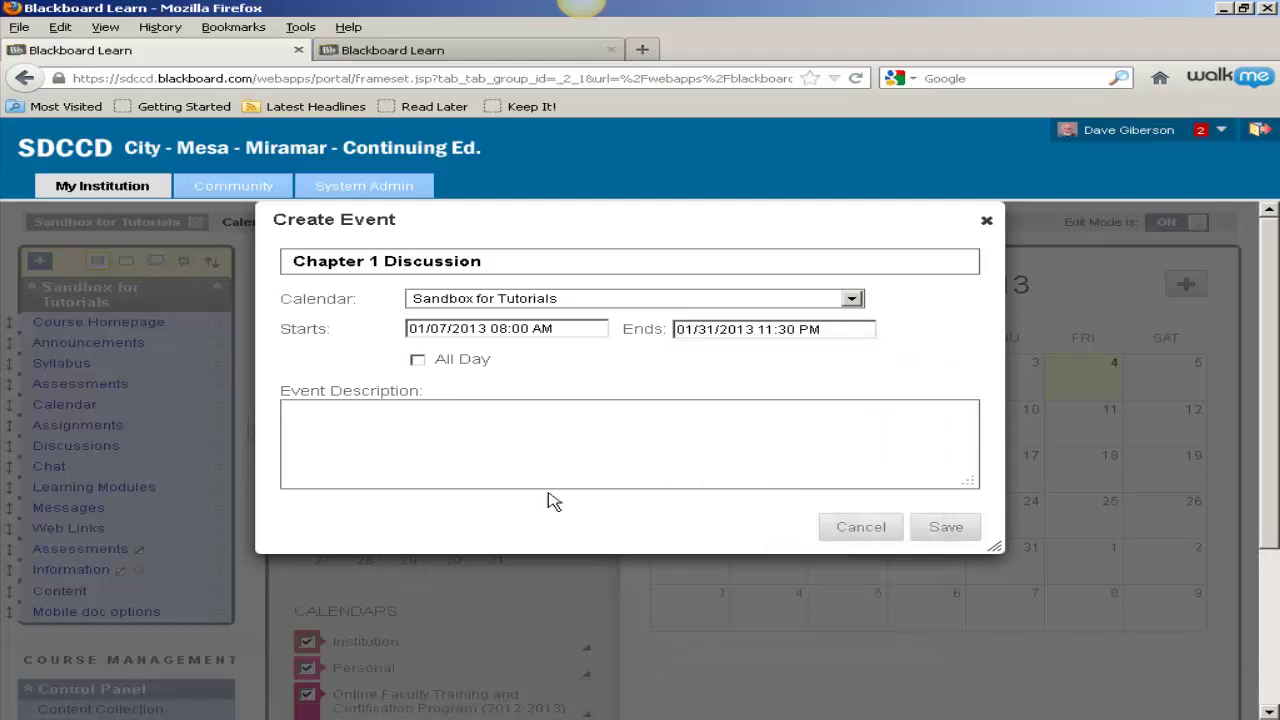
pyautogui.click(422, 424)
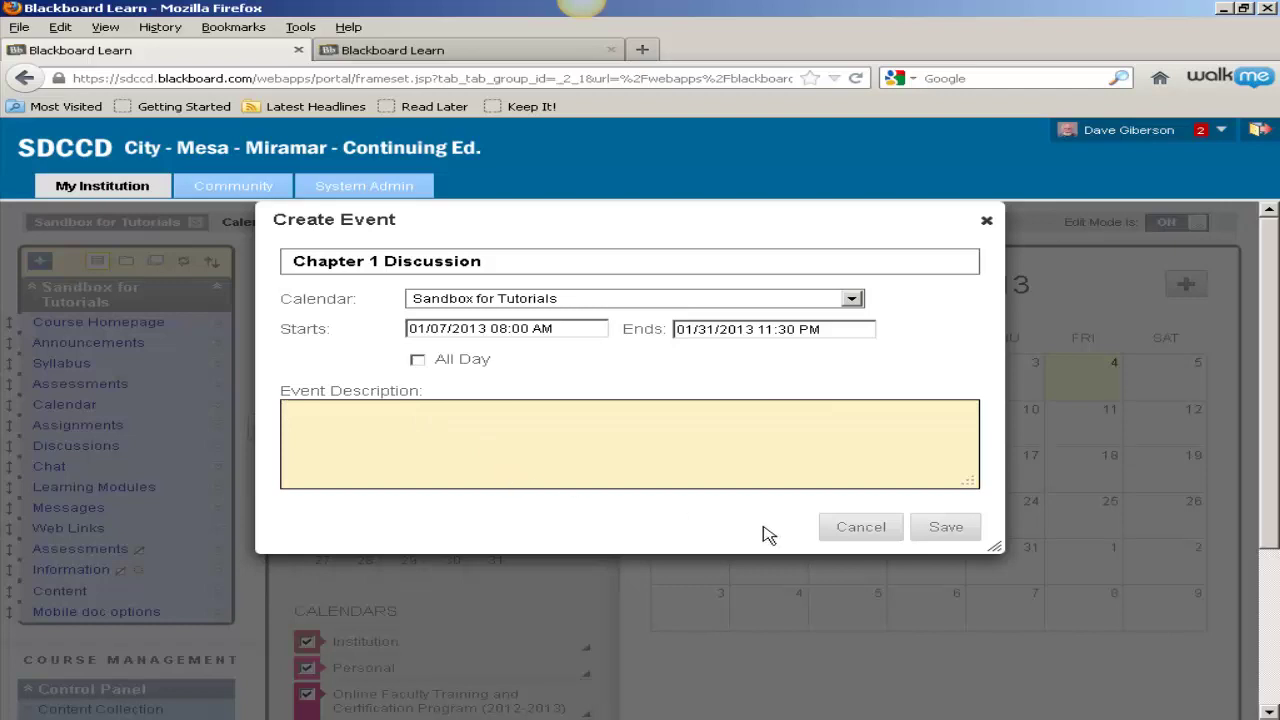
# Save the discussion event, then drag the test due date from January 9 to January 10.
pyautogui.click(930, 537)
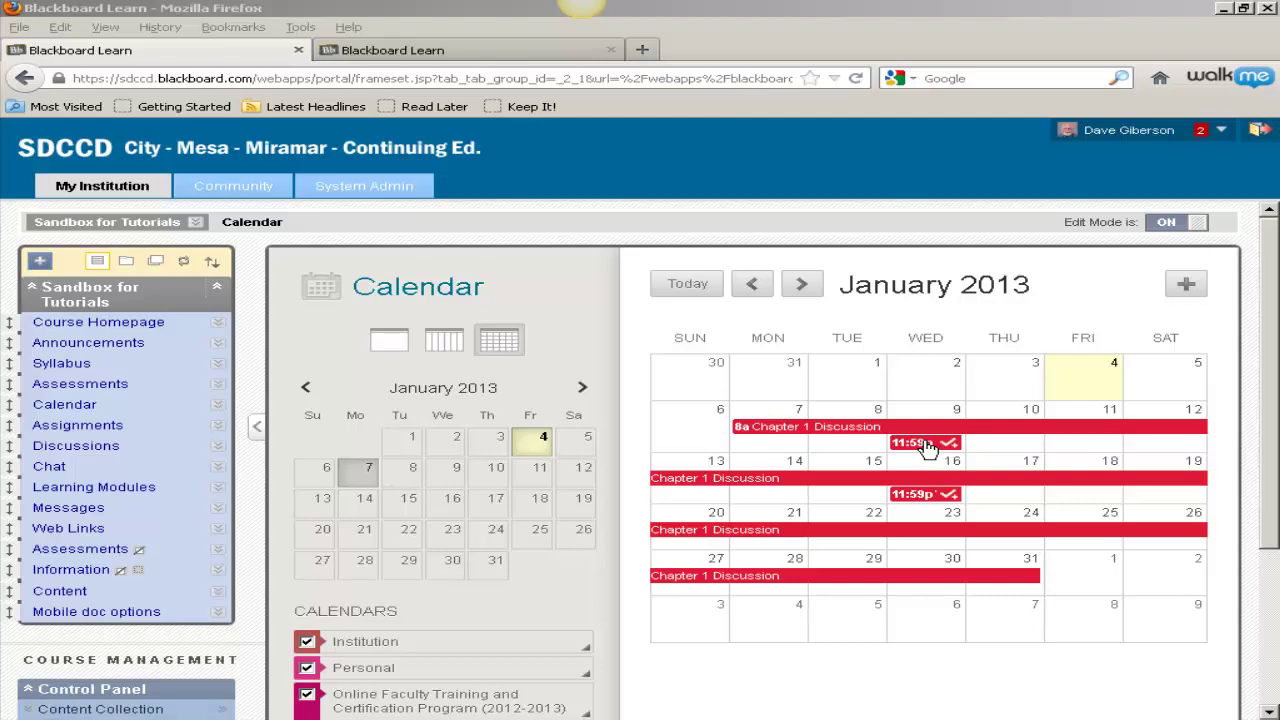
pyautogui.moveTo(926, 447); pyautogui.dragTo(1003, 452)
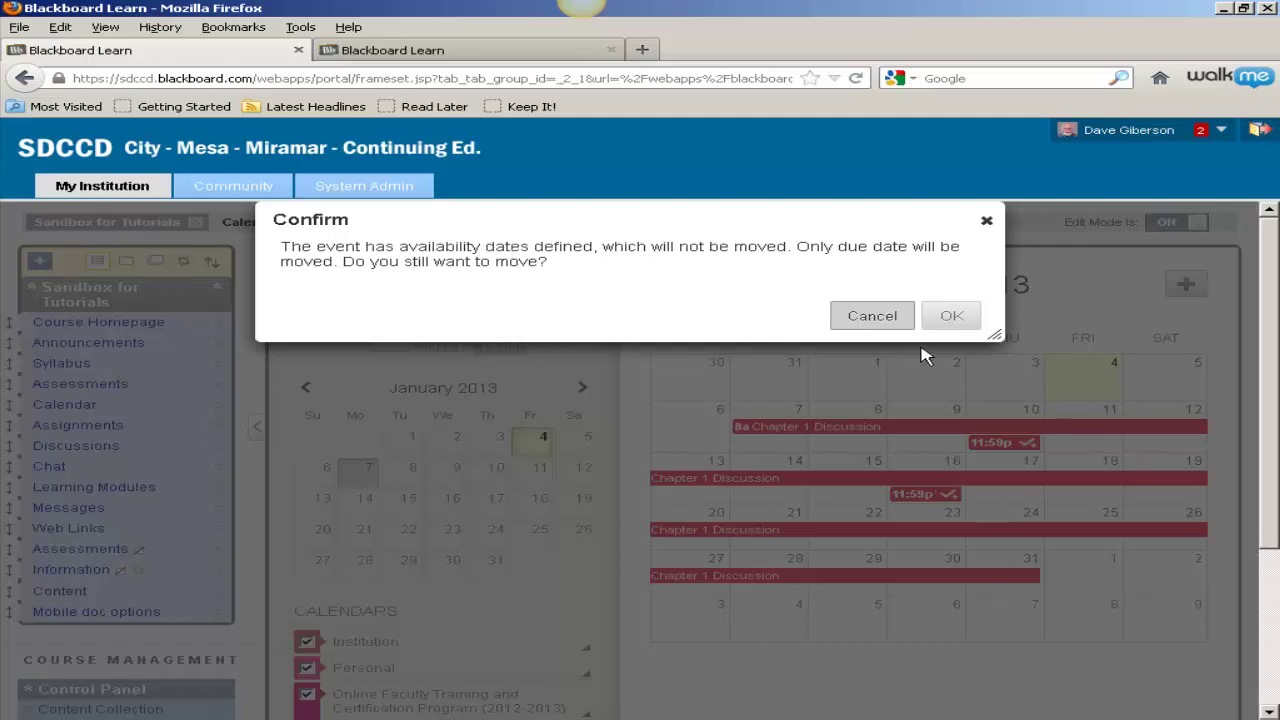
pyautogui.click(944, 317)
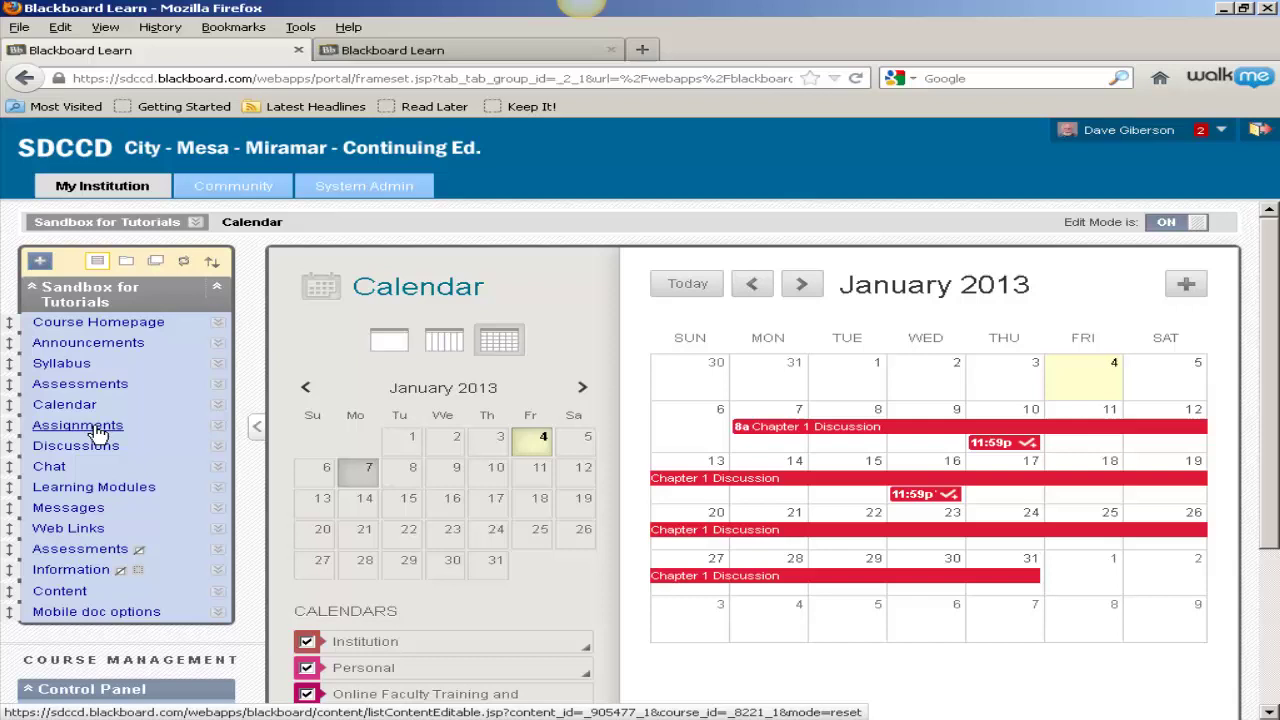
pyautogui.click(82, 386)
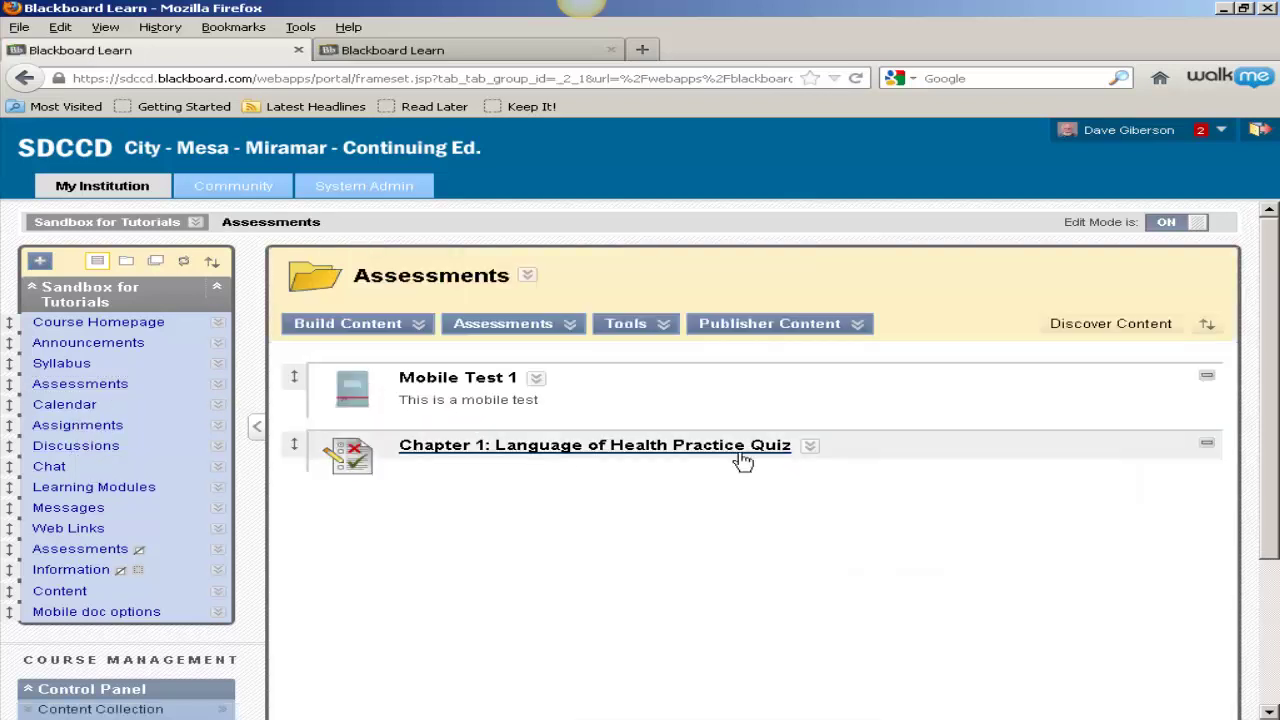
pyautogui.click(809, 450)
pyautogui.click(822, 507)
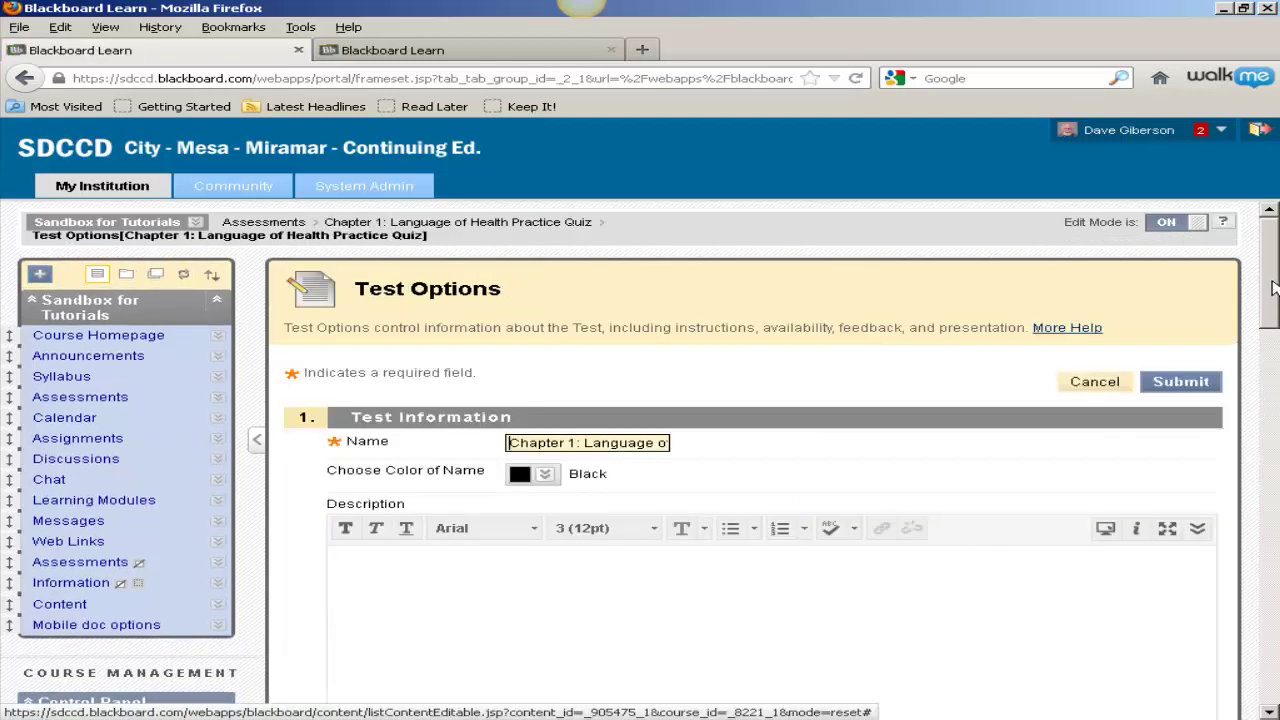
pyautogui.moveTo(1272, 275); pyautogui.dragTo(1272, 460)
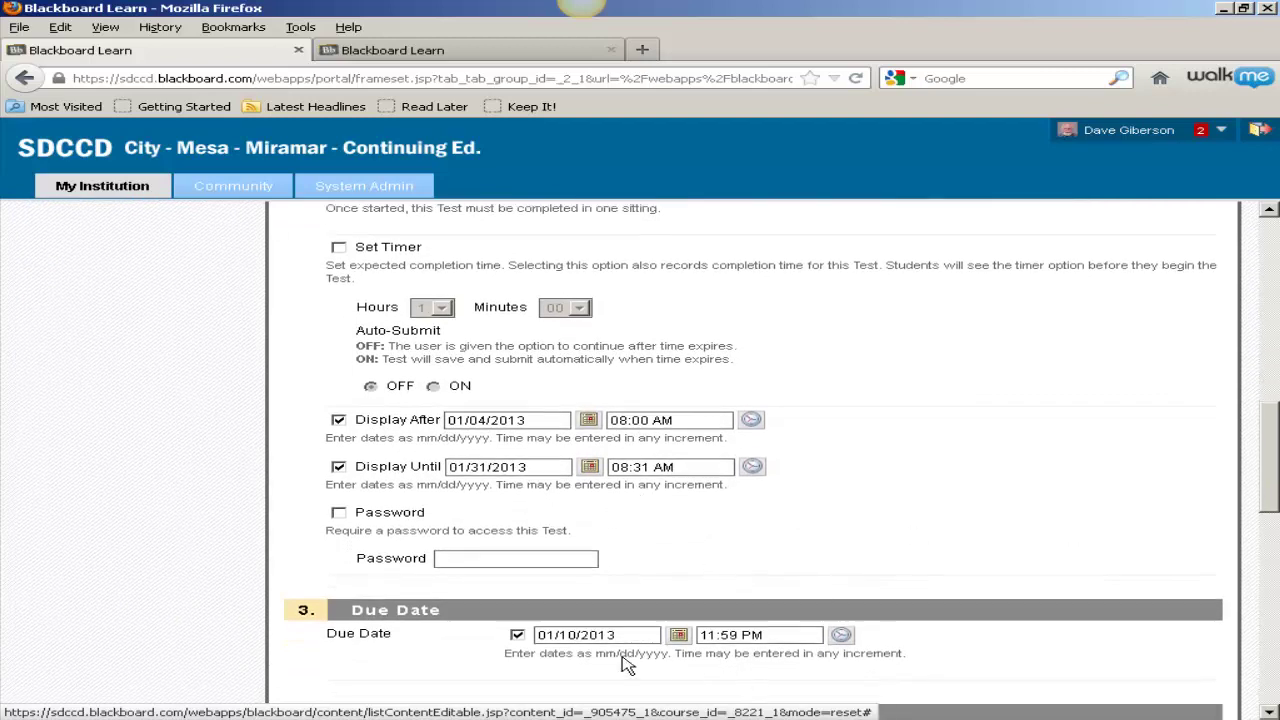
pyautogui.doubleClick(568, 636)
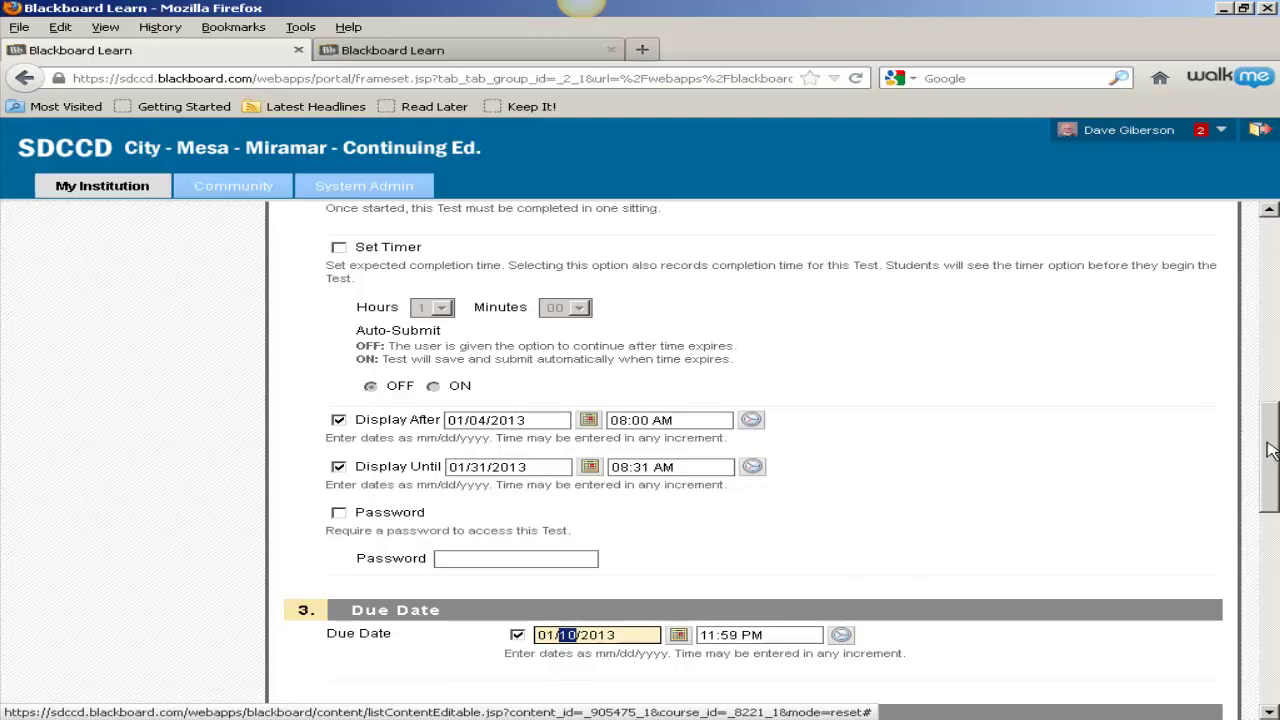
pyautogui.moveTo(1270, 450); pyautogui.dragTo(1268, 230)
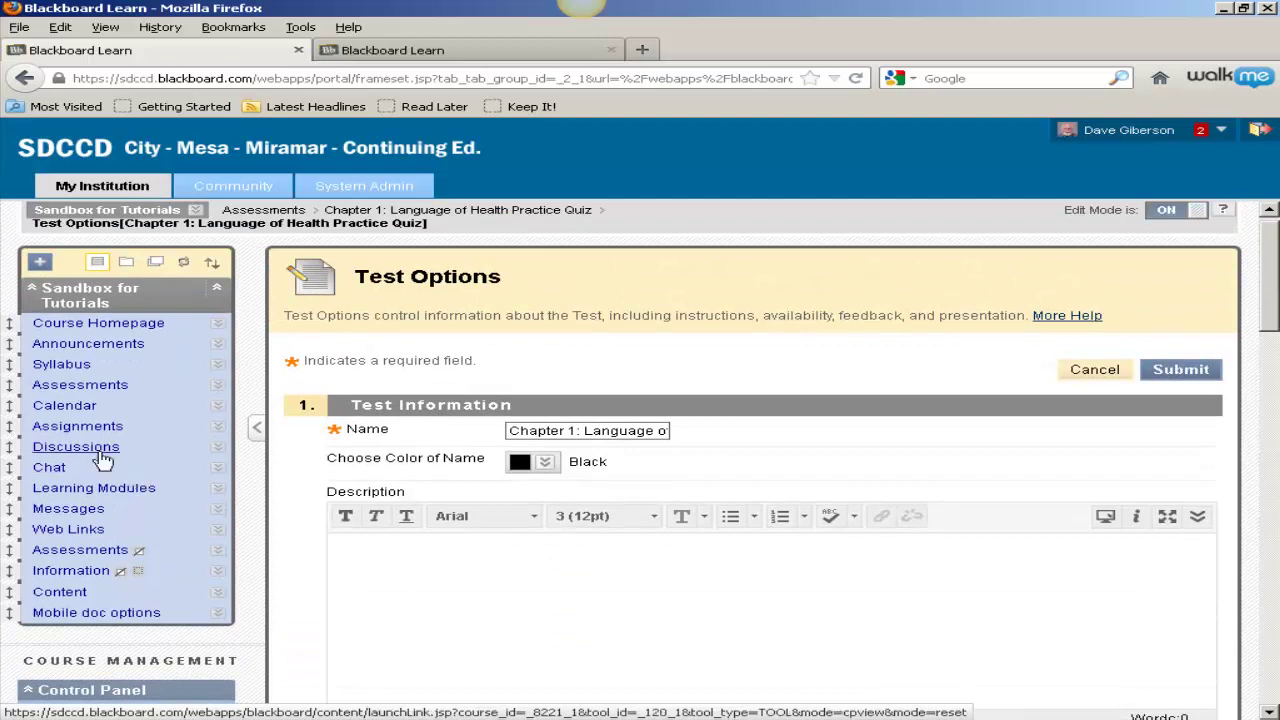
pyautogui.click(82, 405)
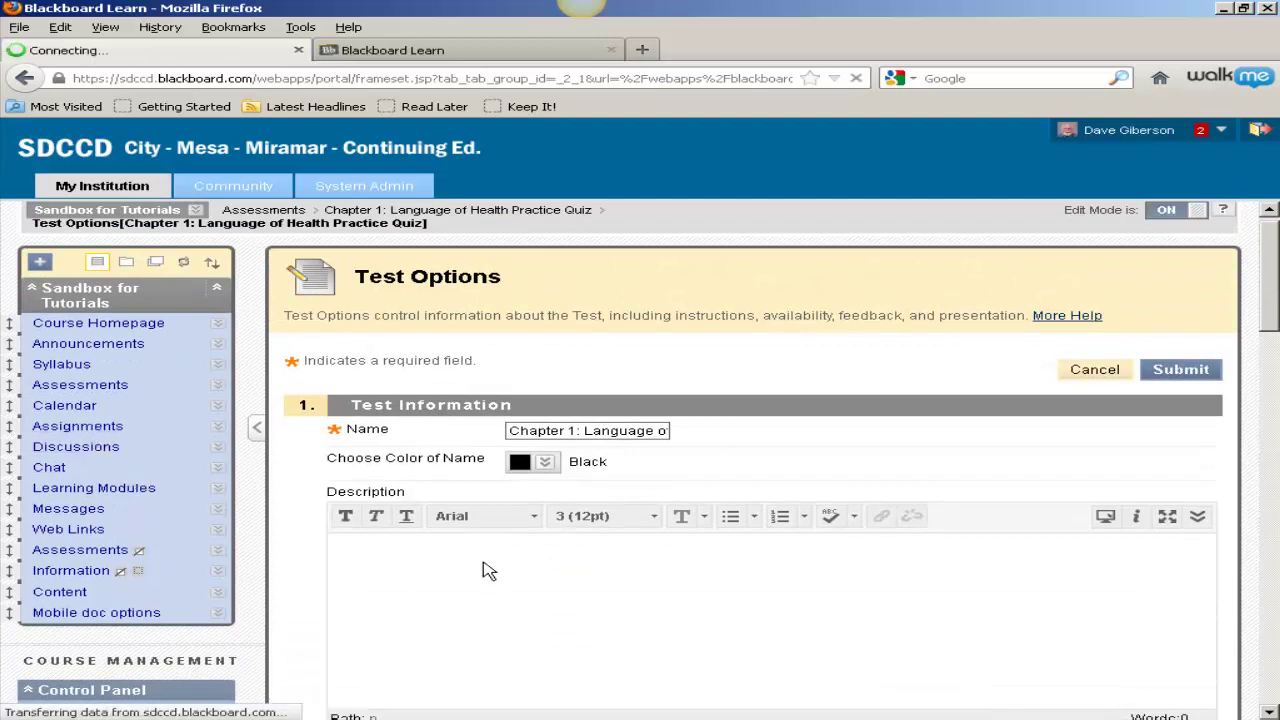